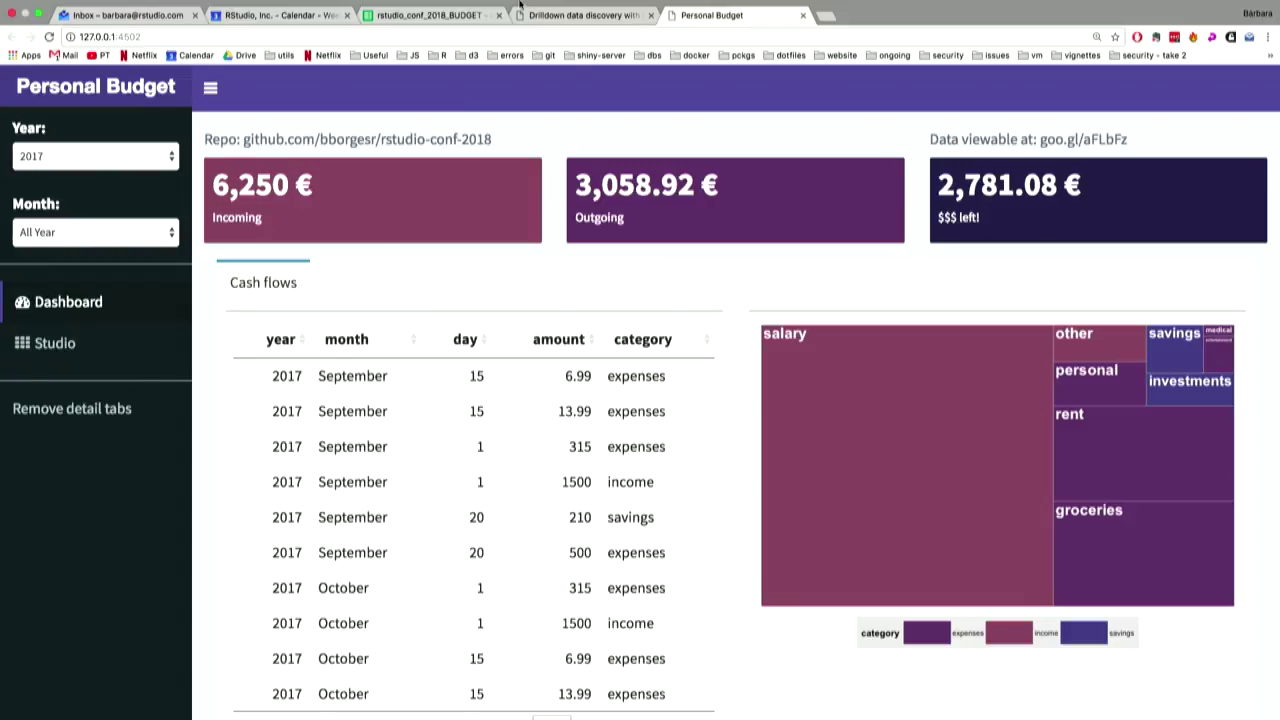
# Switch to the rstudio_conf_2018_BUDGET spreadsheet and enlarge the page to examine the budget records.
pyautogui.click(444, 16)
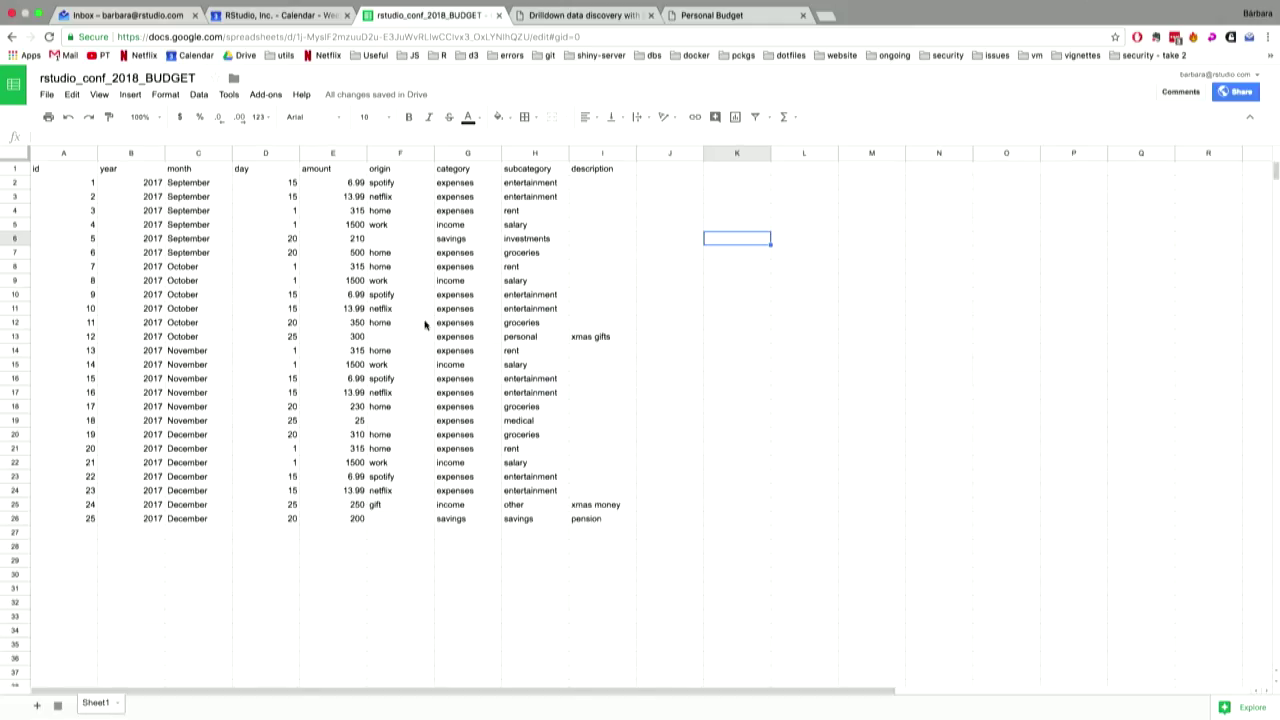
pyautogui.hotkey('ctrl', 'alt', 'i')
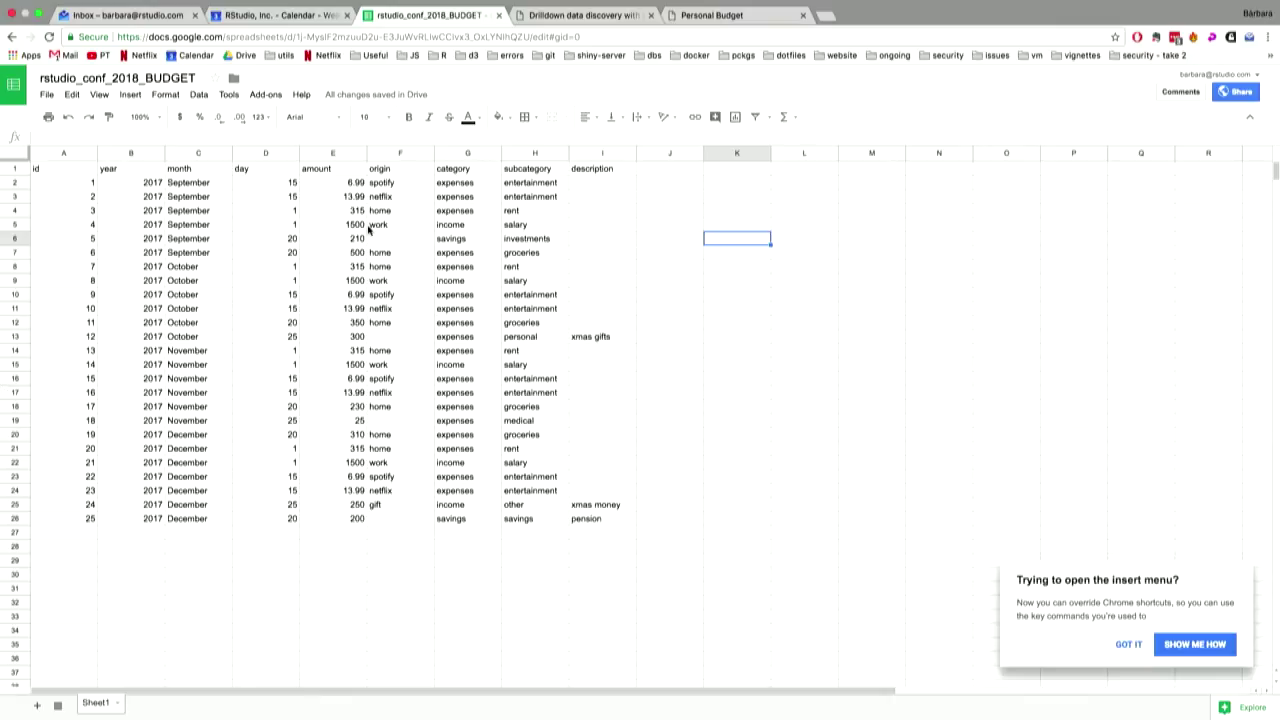
pyautogui.hotkey('ctrl', '+')
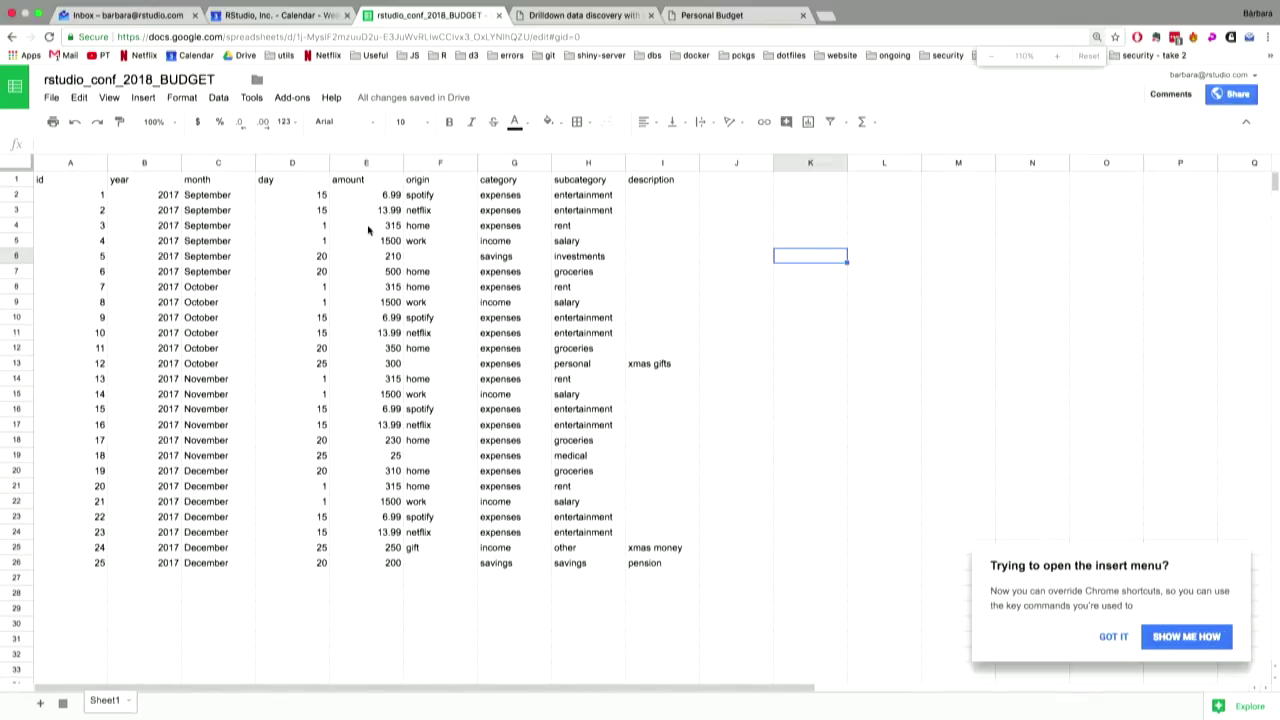
pyautogui.hotkey('ctrl', '+')
pyautogui.hotkey('ctrl', '+')
pyautogui.hotkey('ctrl', '+')
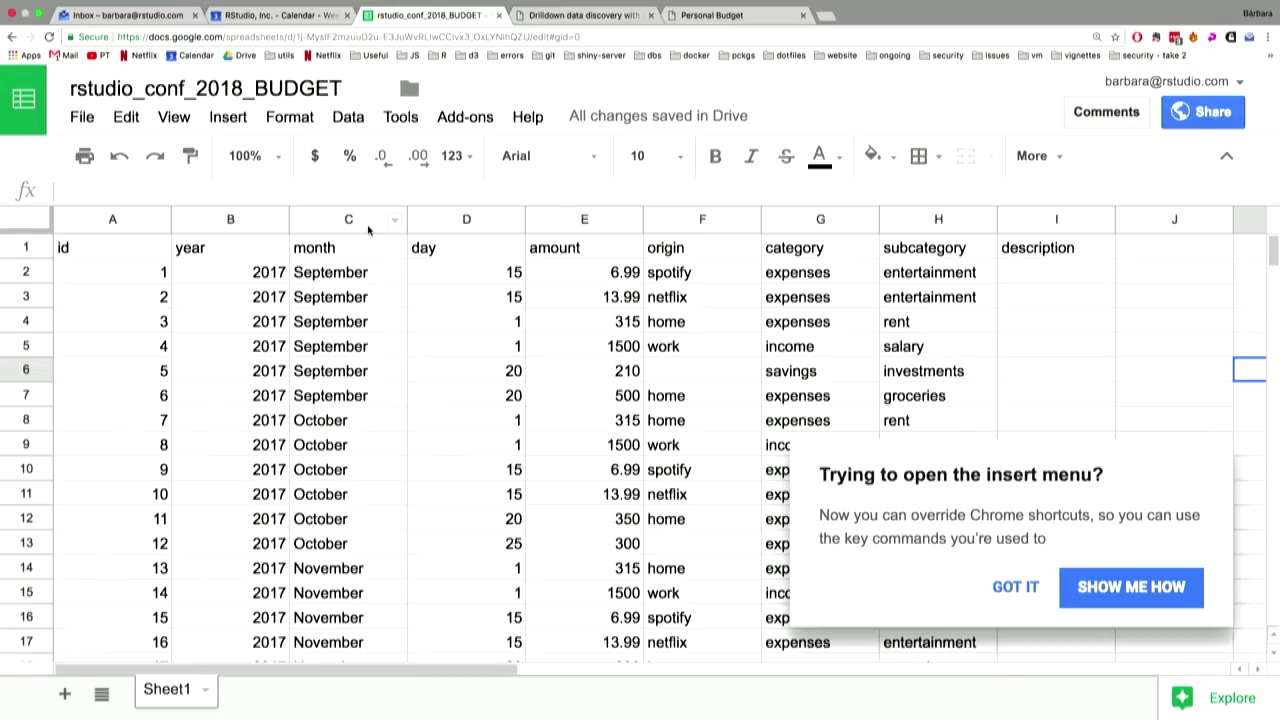
# Return to the Personal Budget dashboard and view its 2017 cash flows for November and December.
pyautogui.click(708, 16)
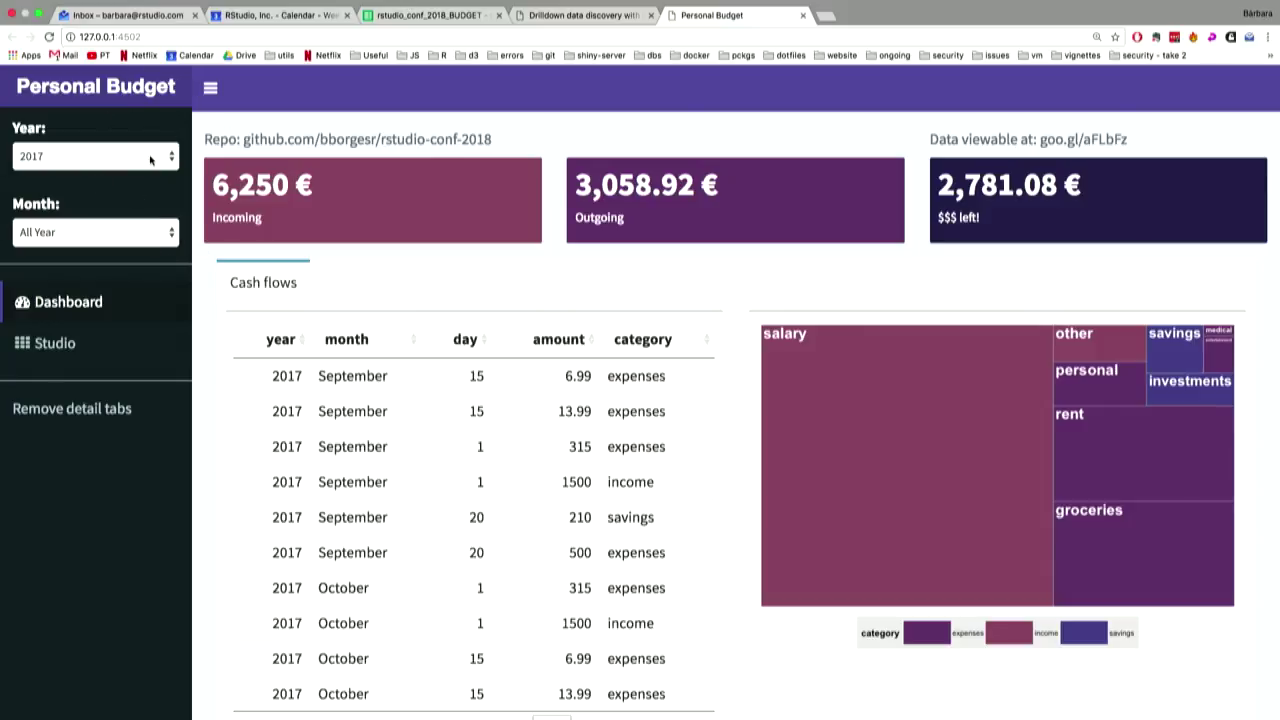
pyautogui.click(152, 230)
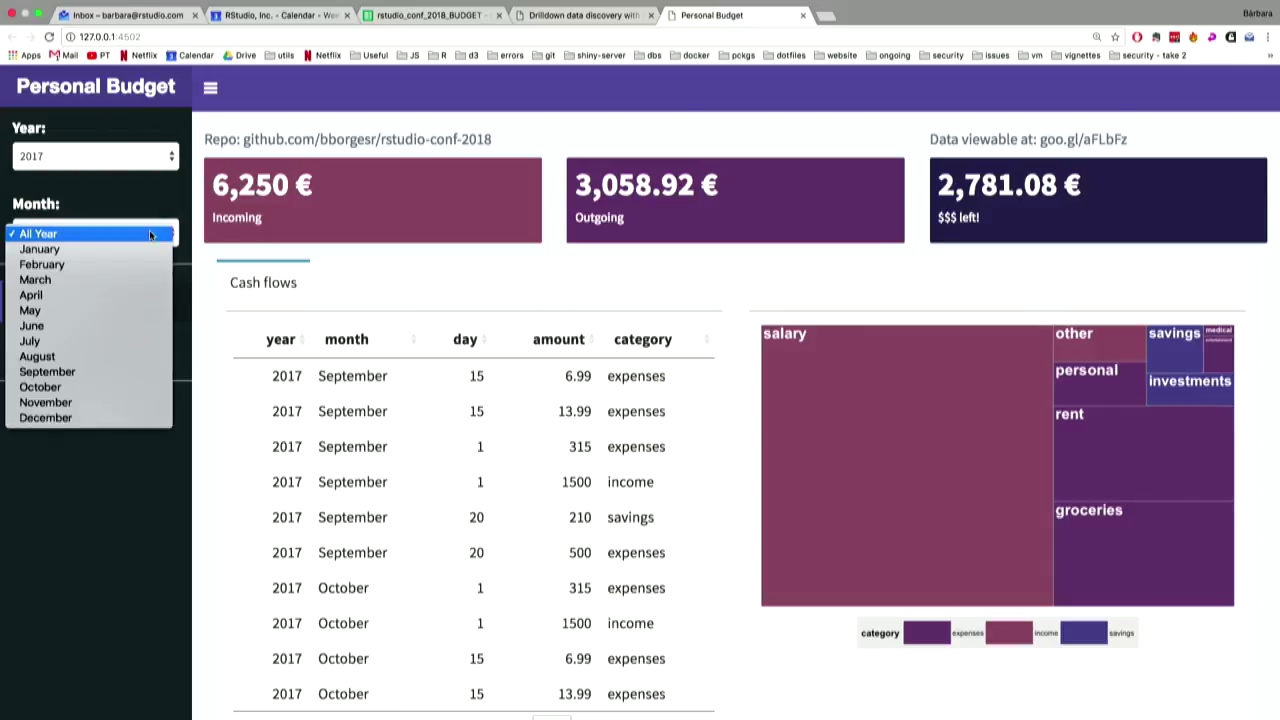
pyautogui.click(106, 402)
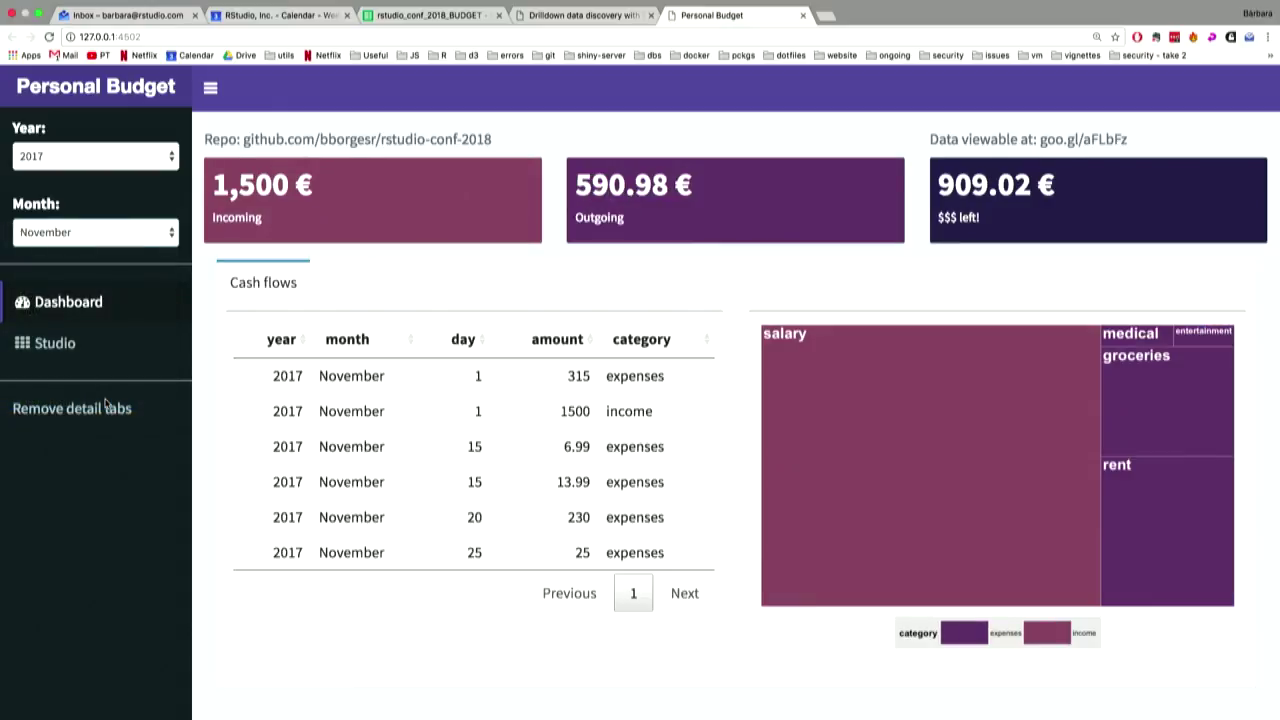
pyautogui.click(85, 238)
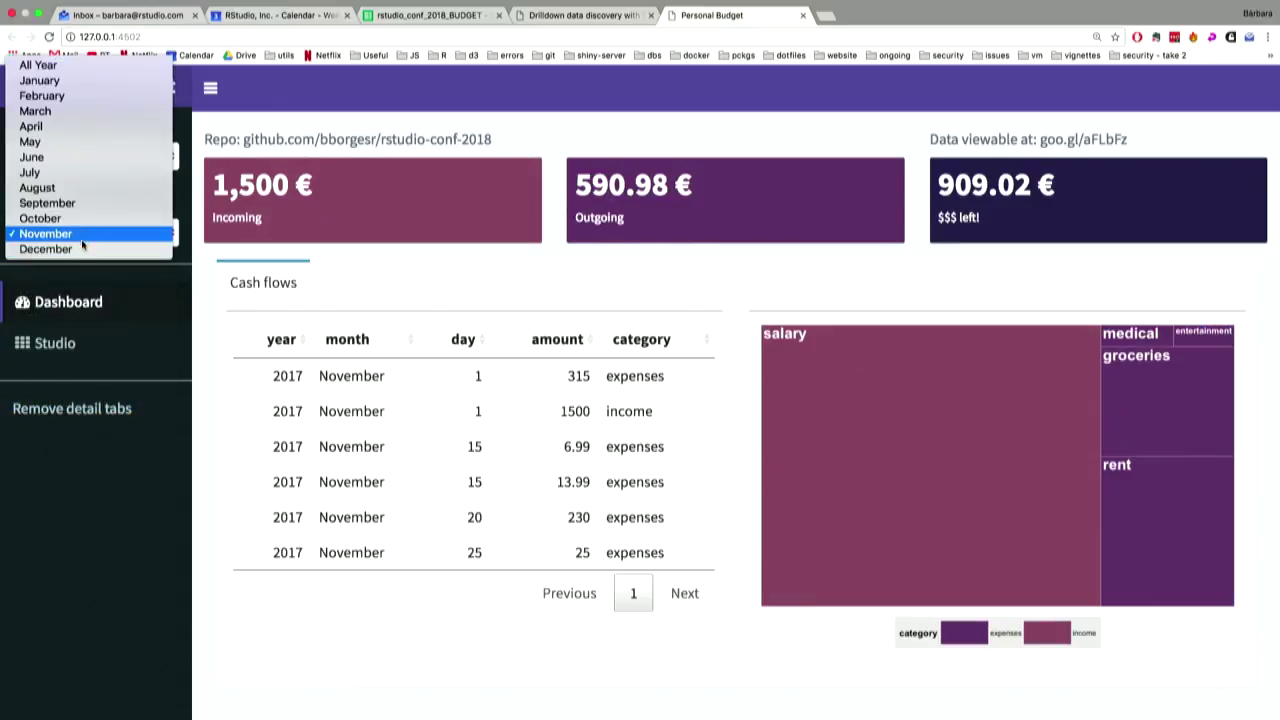
pyautogui.click(82, 250)
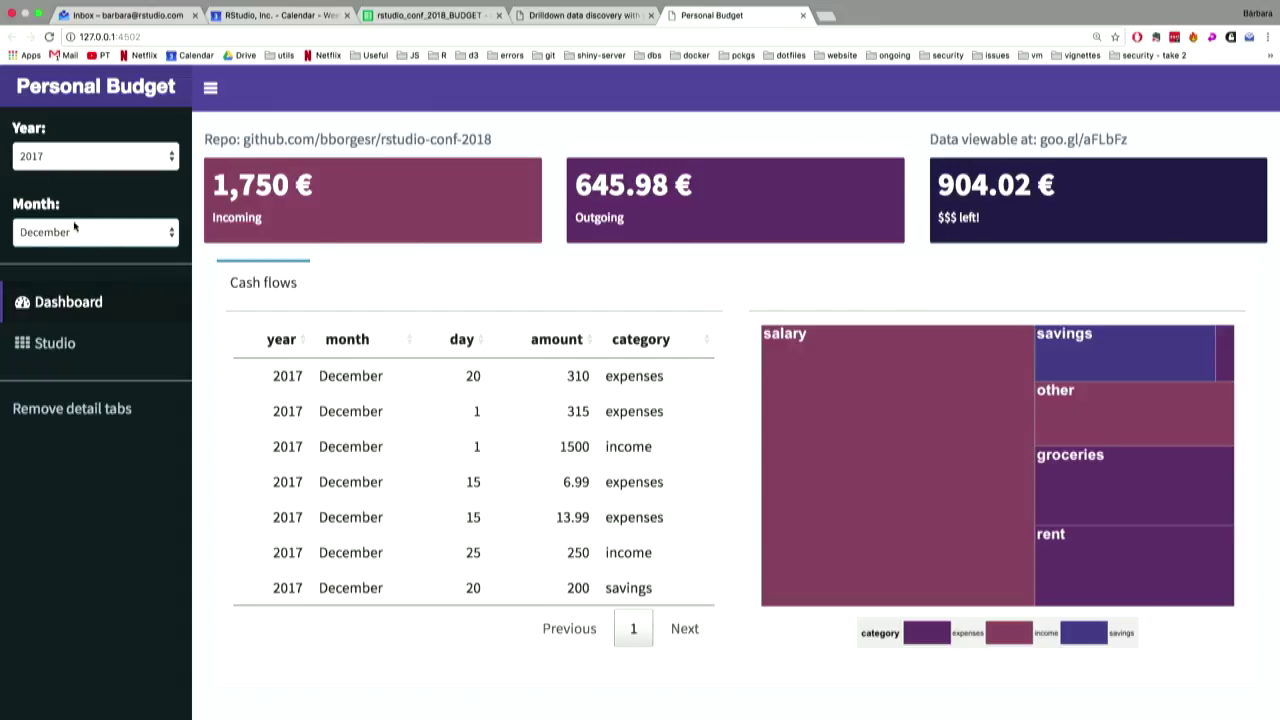
# Step the dashboard's month filter through September, October, November and December to compare the monthly cash flows.
pyautogui.click(72, 222)
pyautogui.click(54, 190)
pyautogui.click(87, 234)
pyautogui.click(83, 248)
pyautogui.click(79, 242)
pyautogui.click(75, 251)
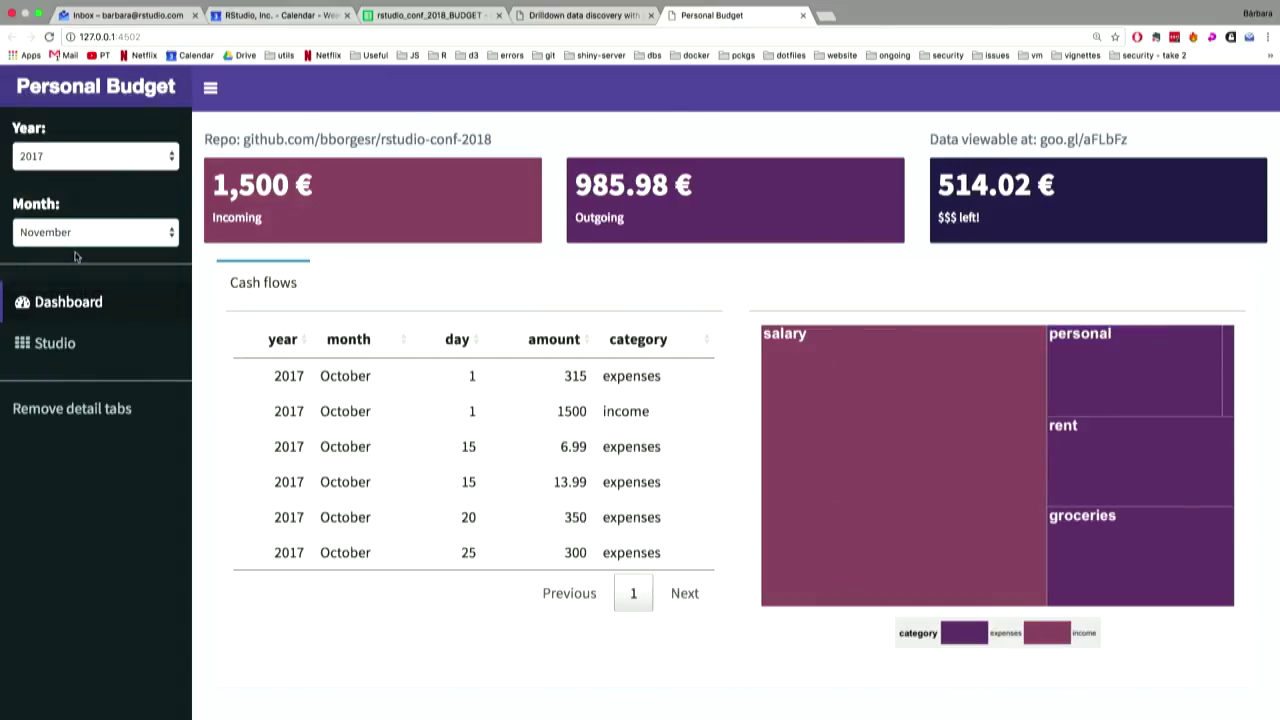
pyautogui.click(77, 241)
pyautogui.click(75, 250)
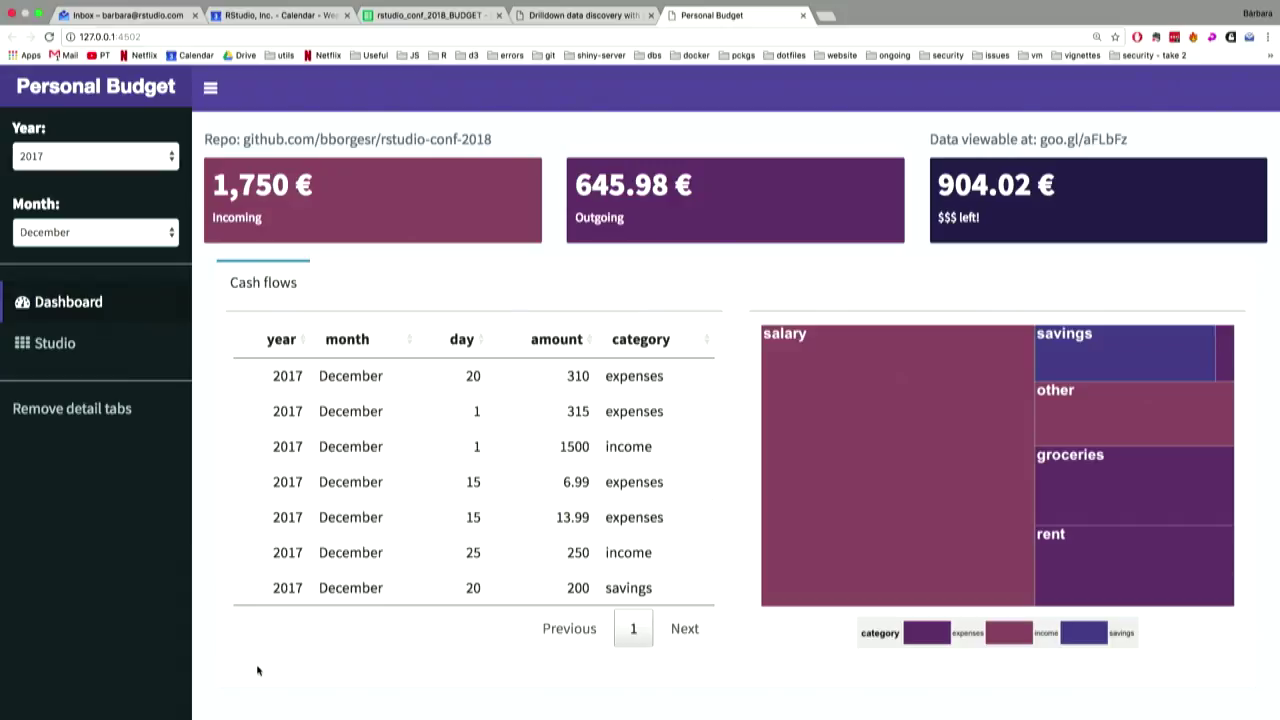
# Inspect and close the transaction details of the December rows for 315 expenses, 200 savings and 250 income.
pyautogui.click(388, 416)
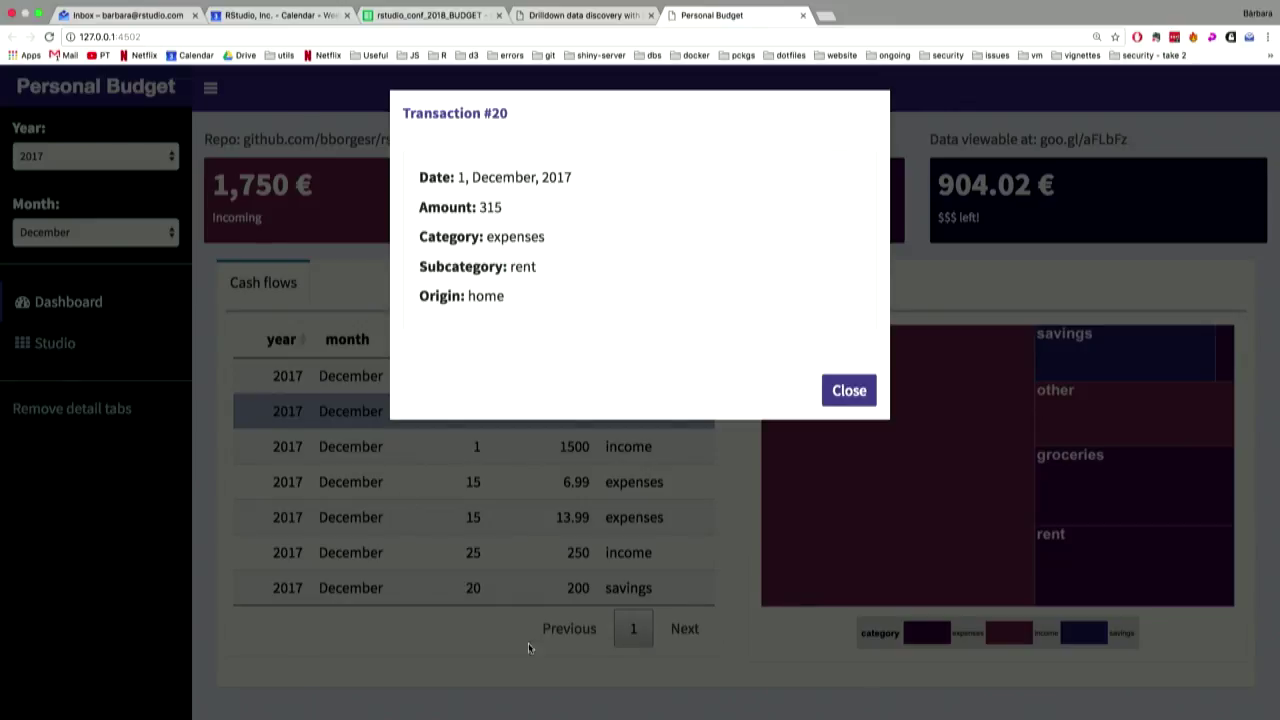
pyautogui.click(848, 390)
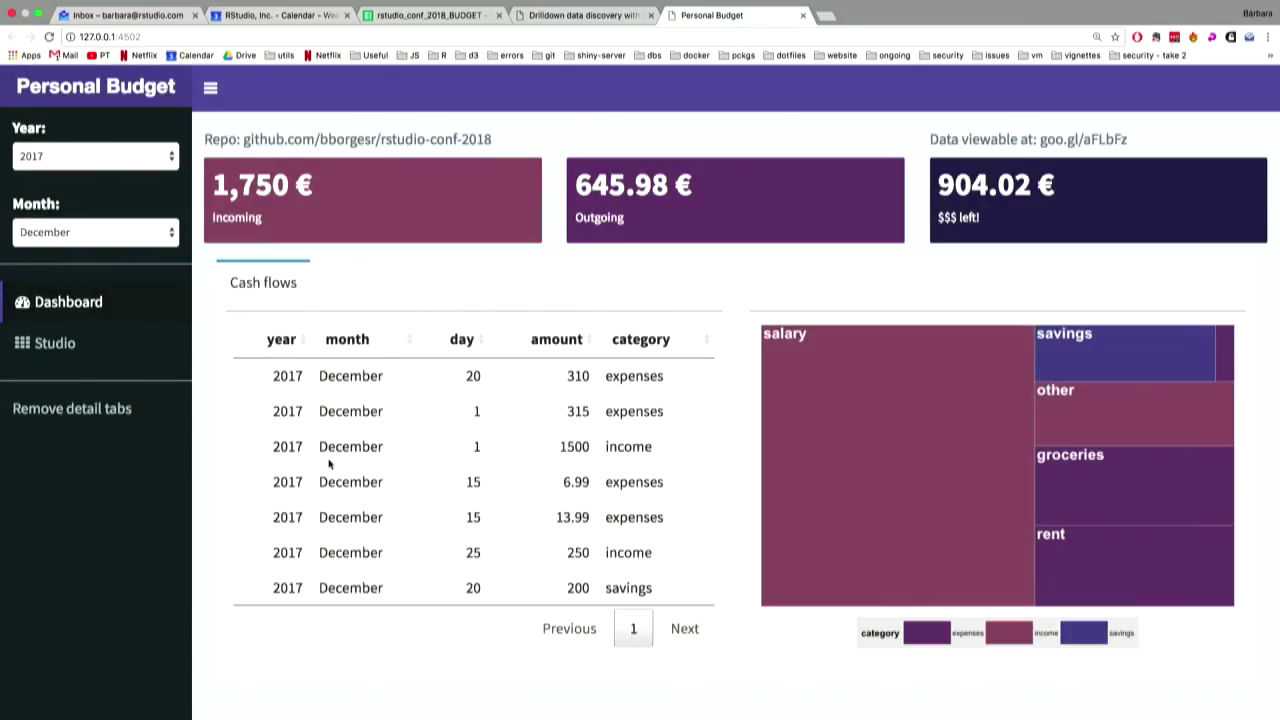
pyautogui.click(371, 585)
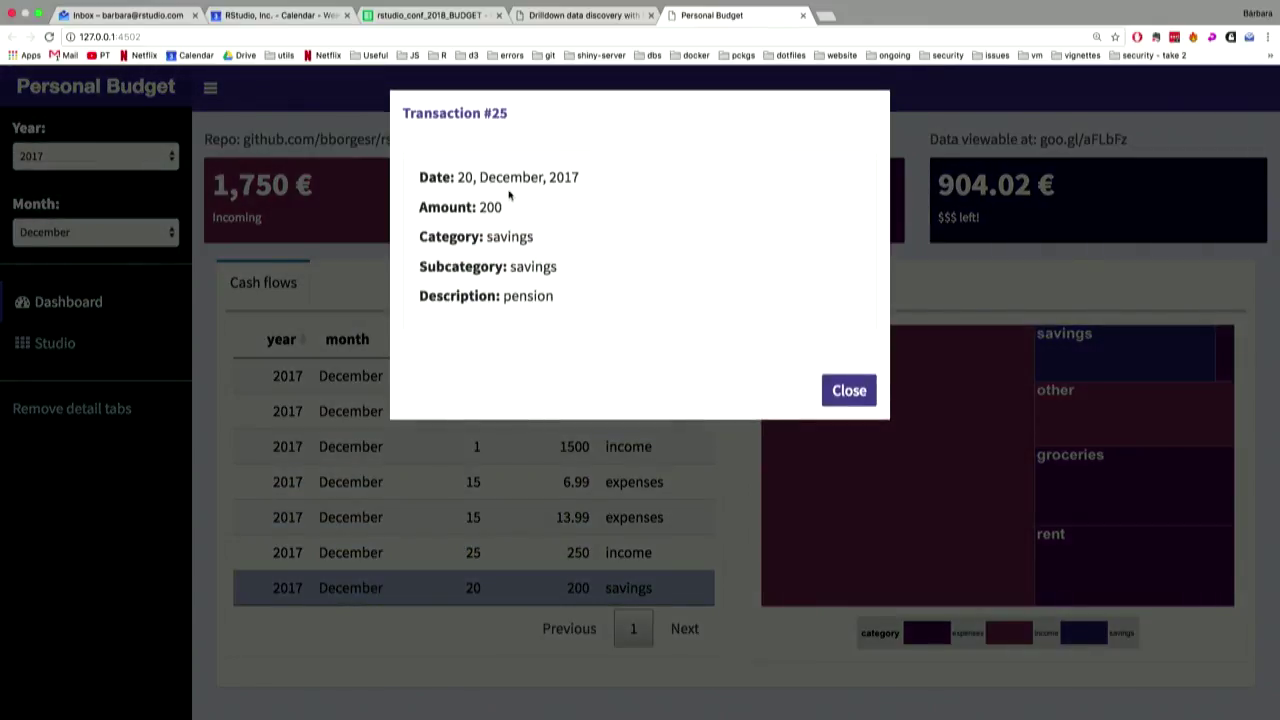
pyautogui.click(848, 390)
pyautogui.click(620, 552)
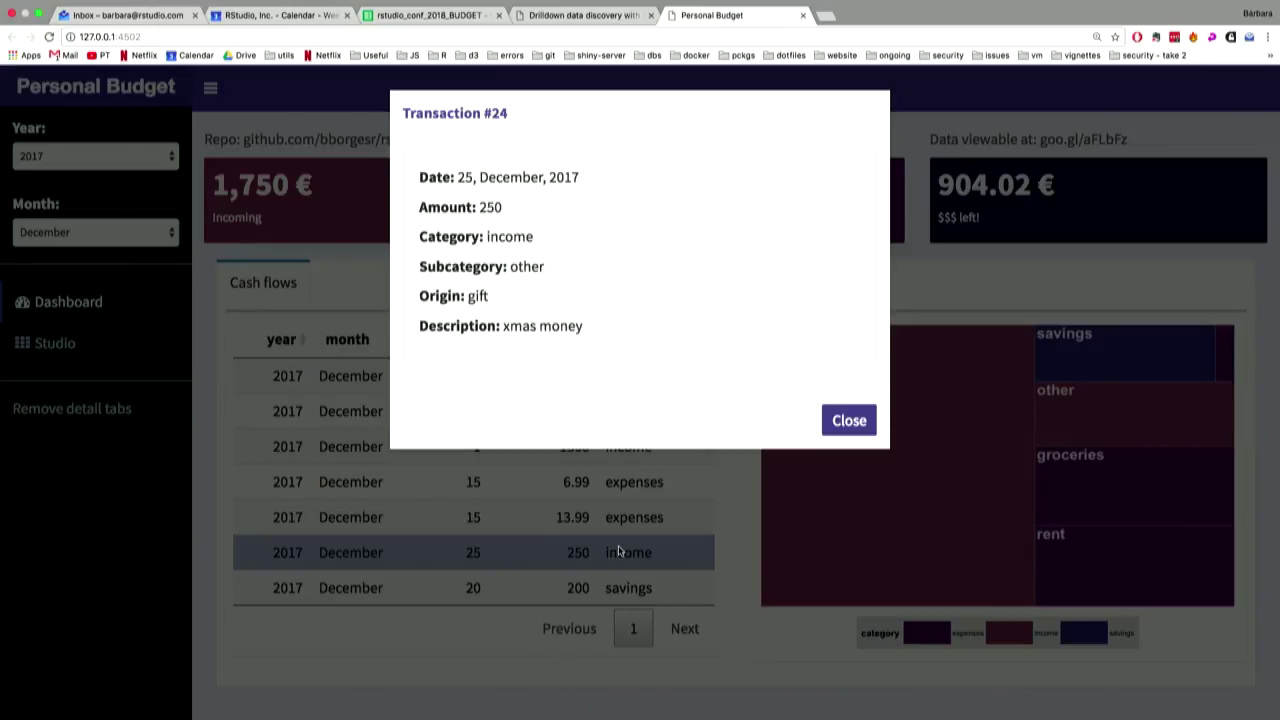
pyautogui.click(832, 420)
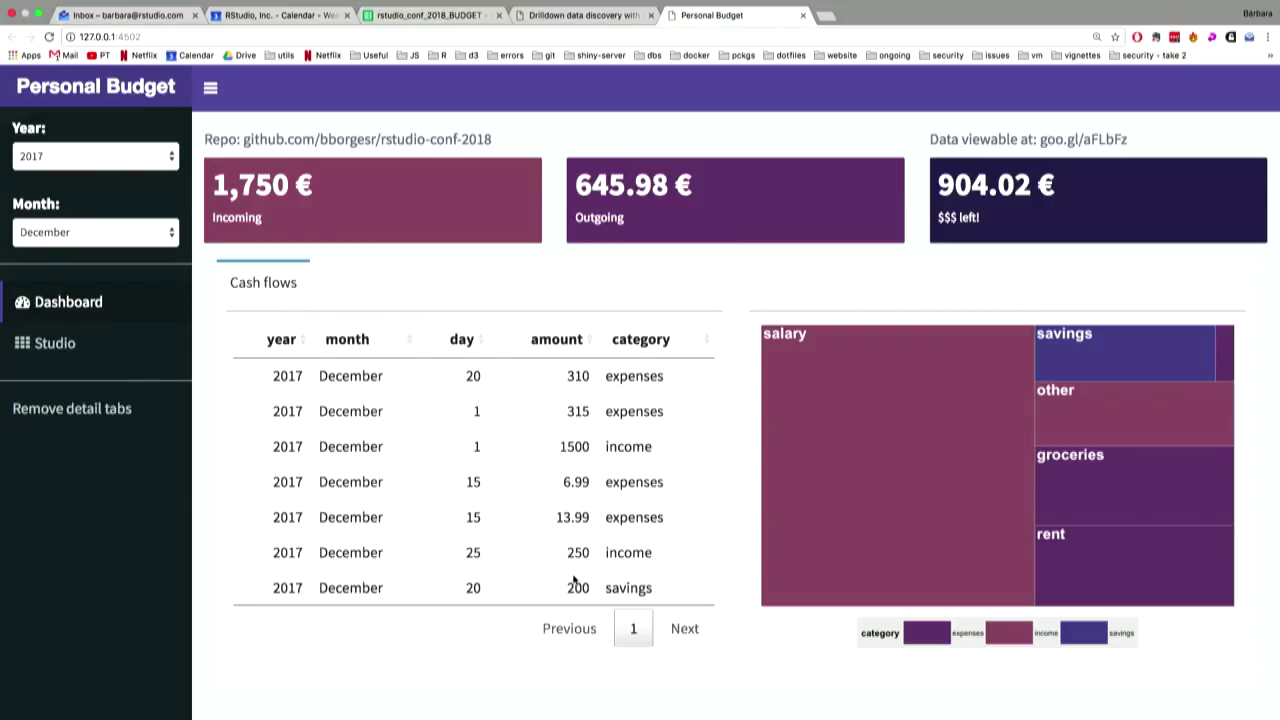
# Open the salary detail from the treemap and view its records for All Year, November and September.
pyautogui.click(888, 540)
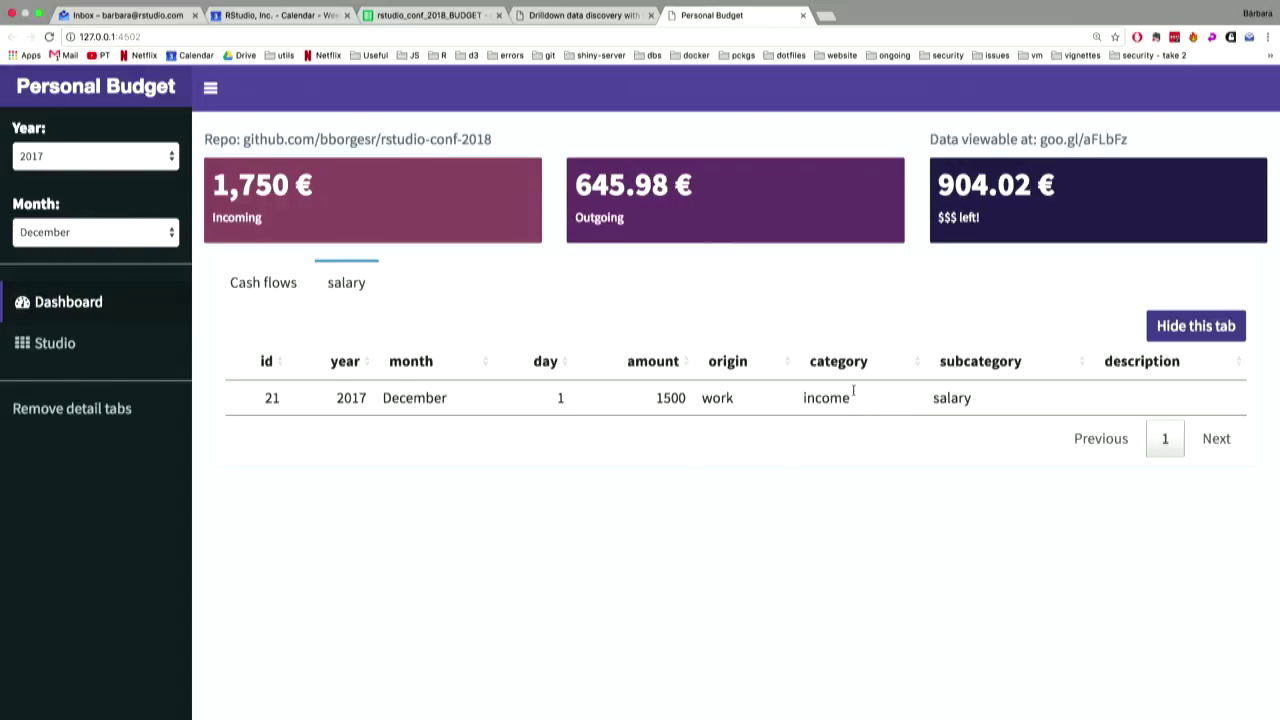
pyautogui.click(57, 240)
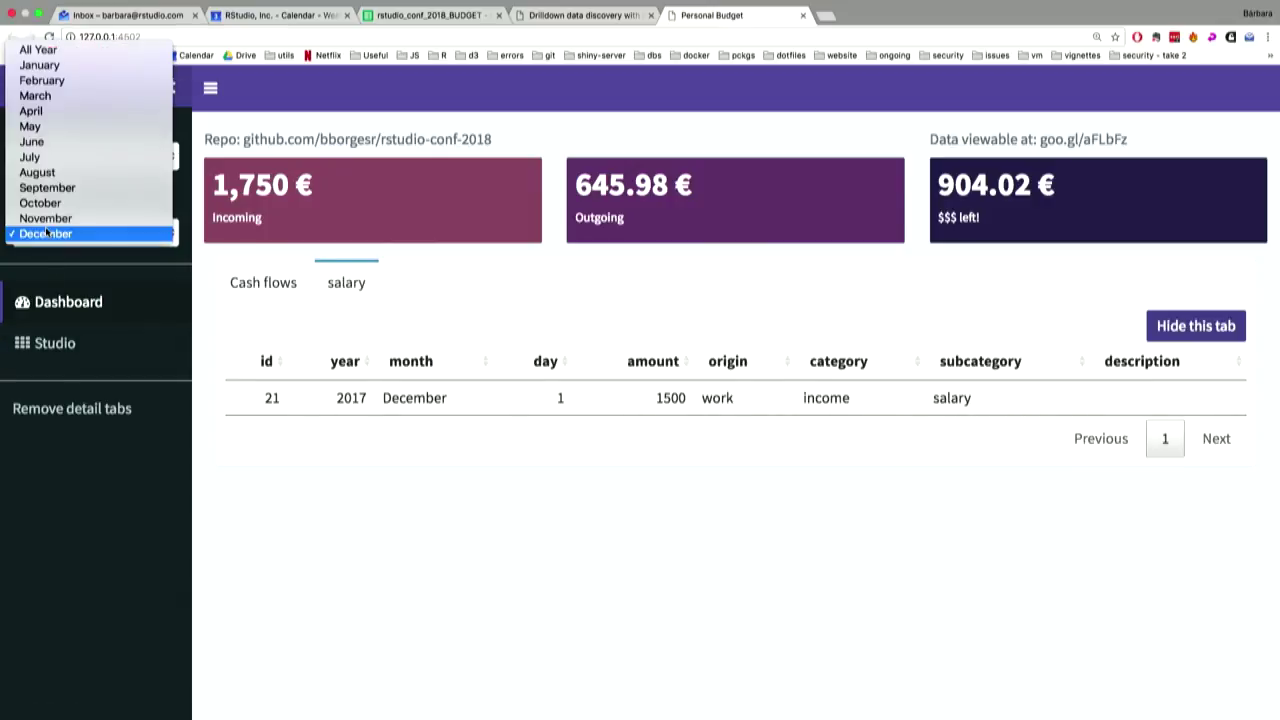
pyautogui.click(86, 50)
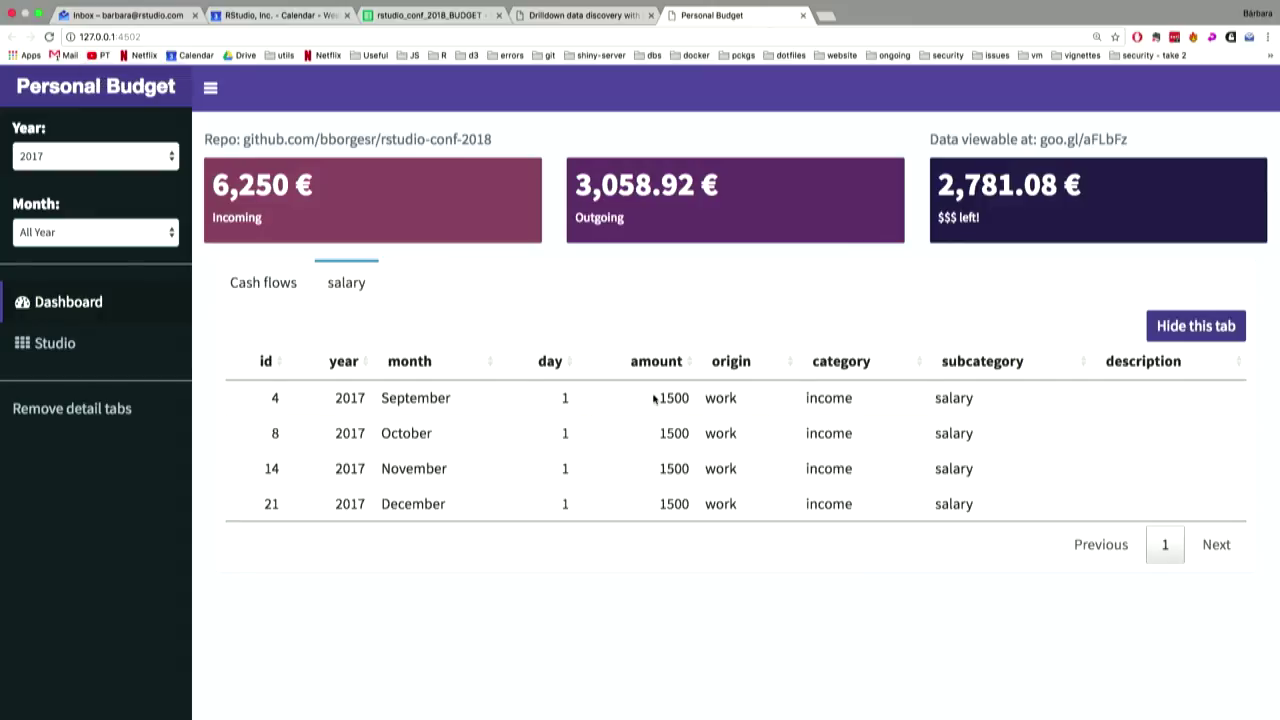
pyautogui.click(167, 232)
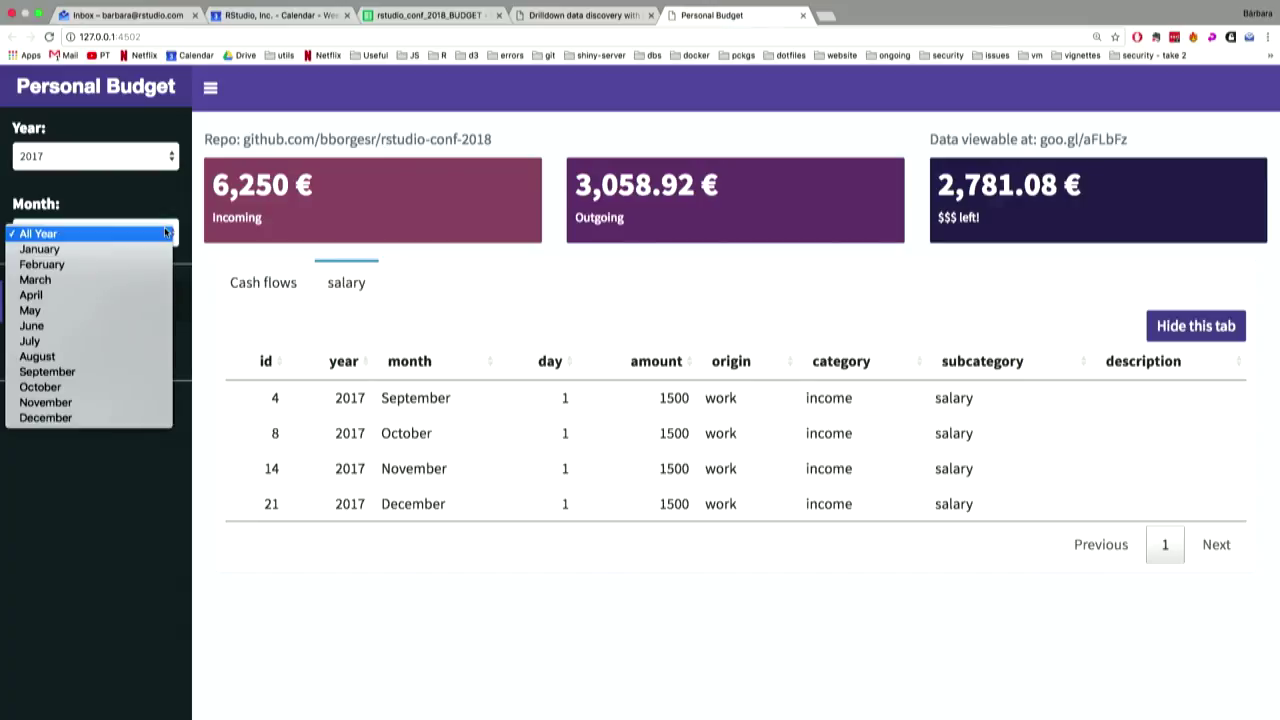
pyautogui.click(59, 404)
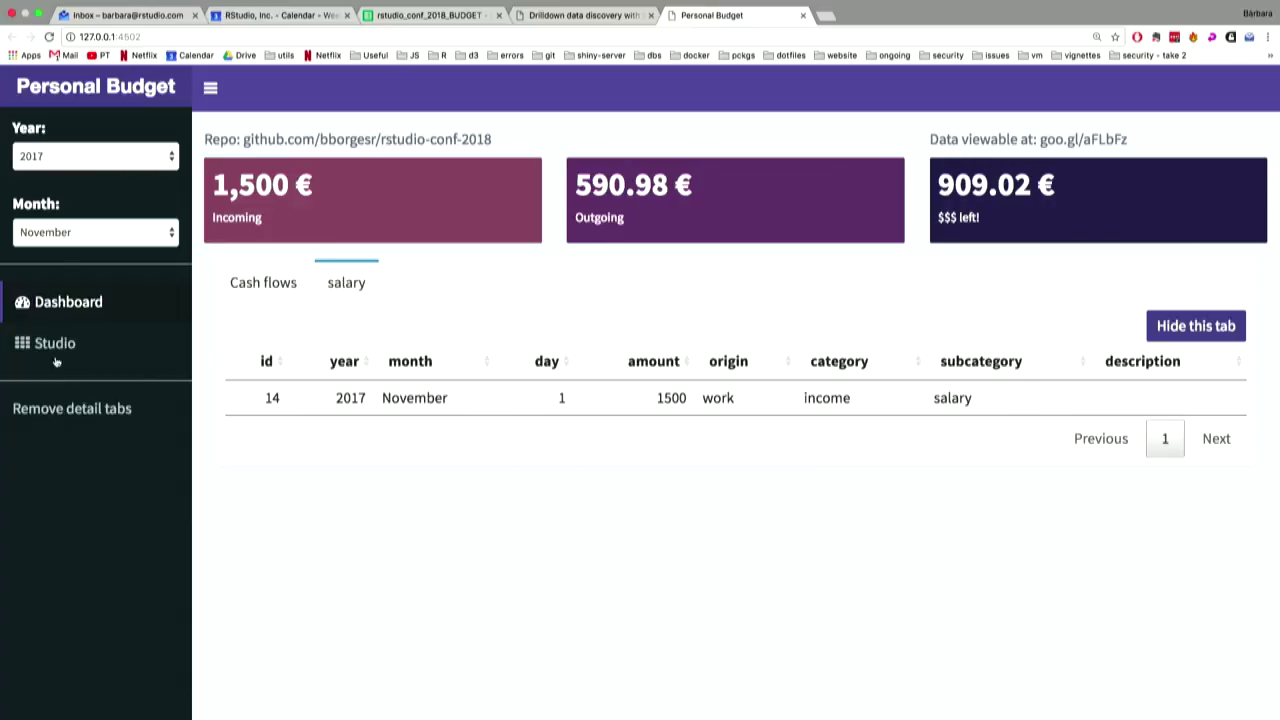
pyautogui.click(85, 238)
pyautogui.click(65, 206)
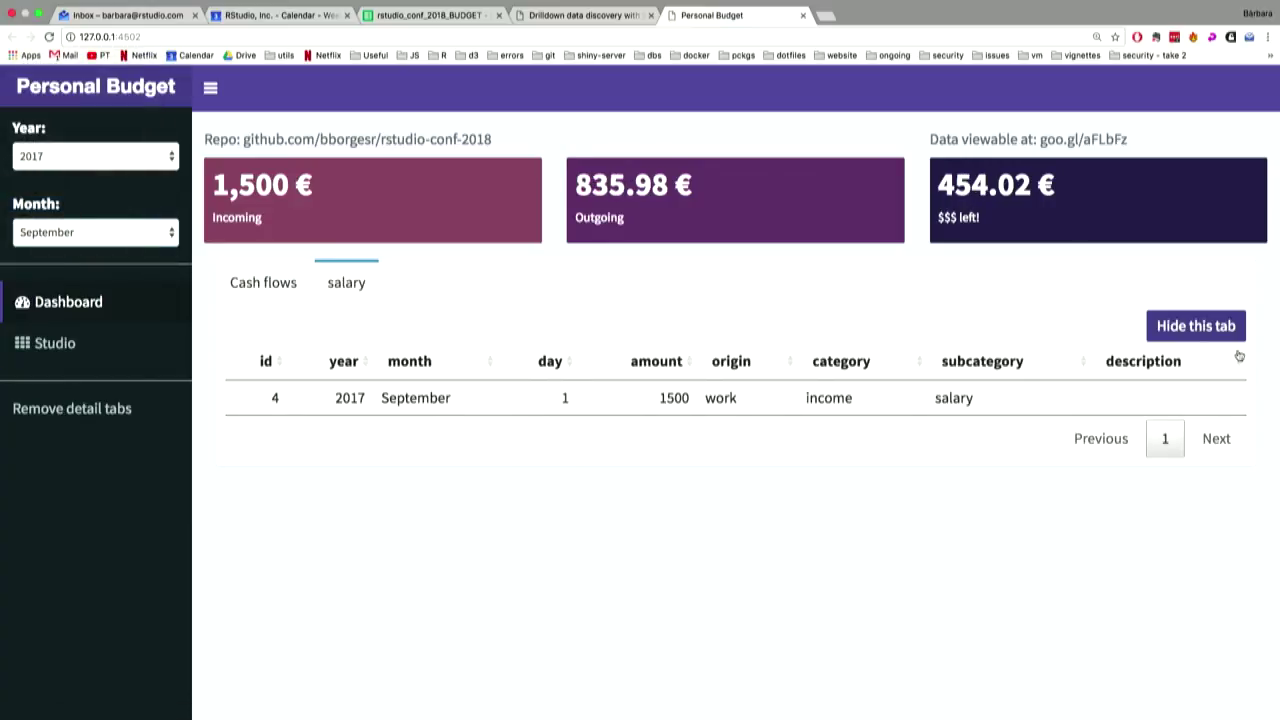
# Hide the salary detail tab and set the month filter to All Year.
pyautogui.click(1224, 338)
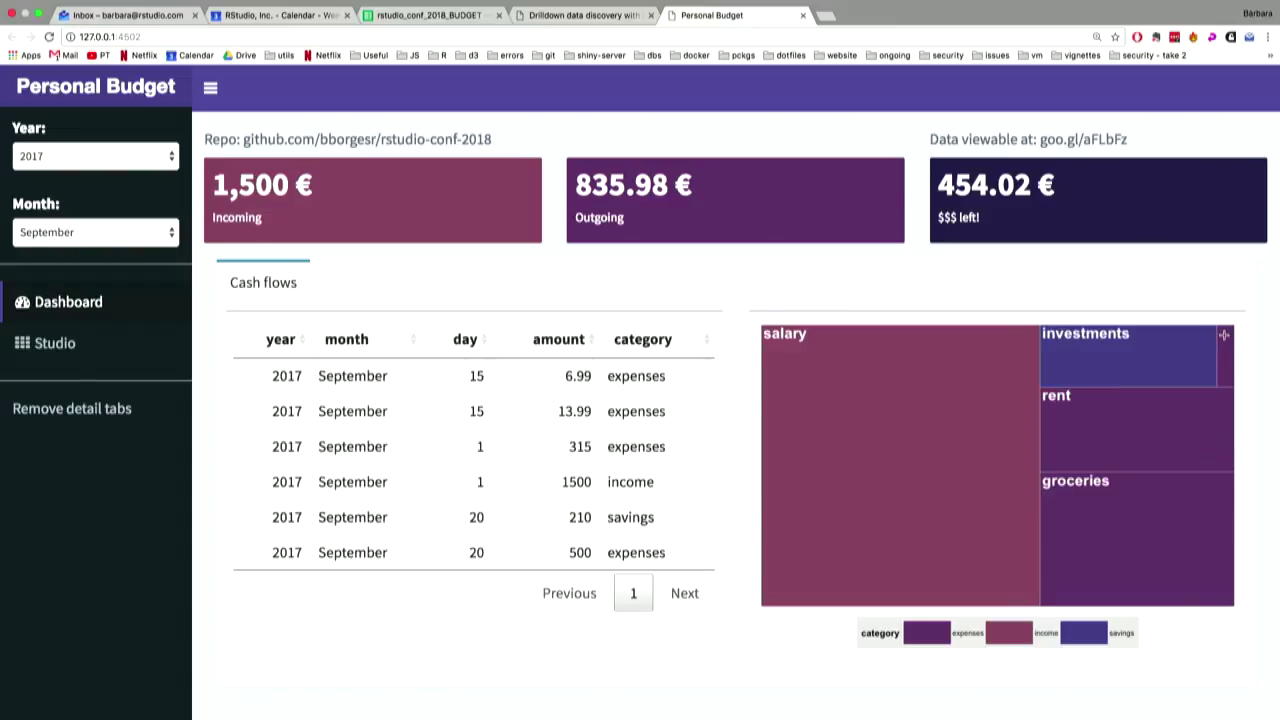
pyautogui.click(167, 237)
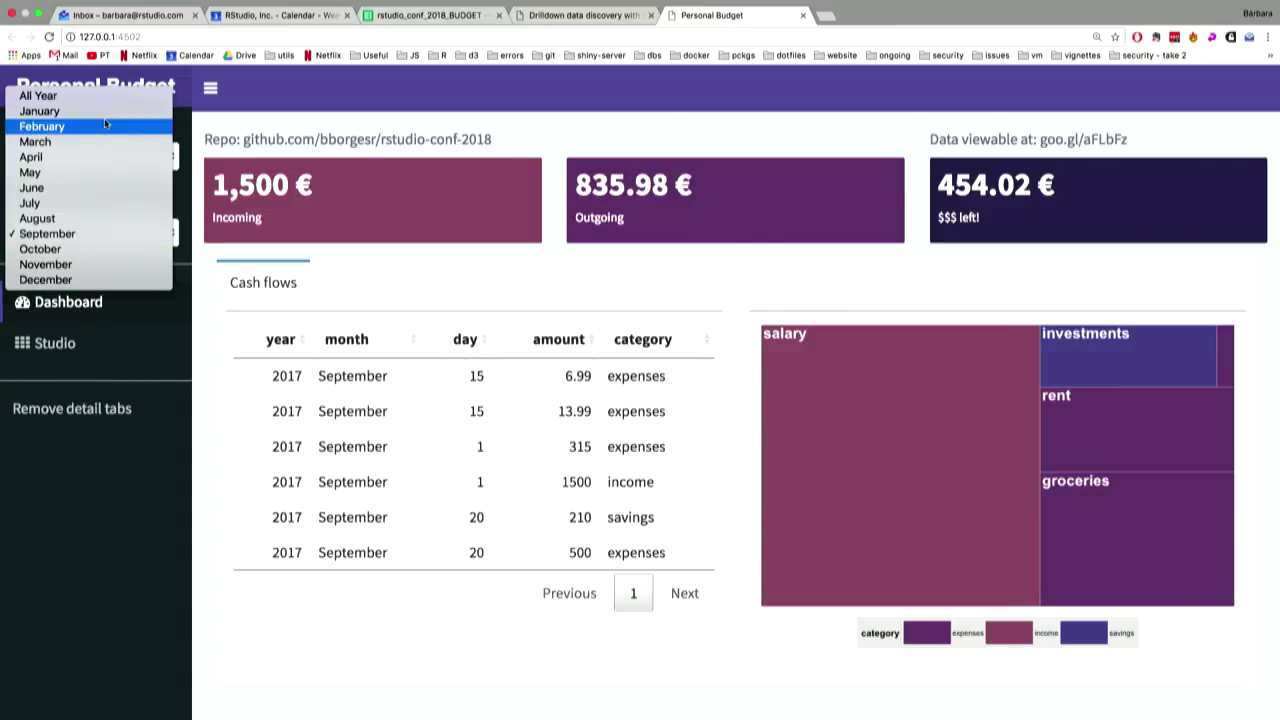
pyautogui.click(100, 96)
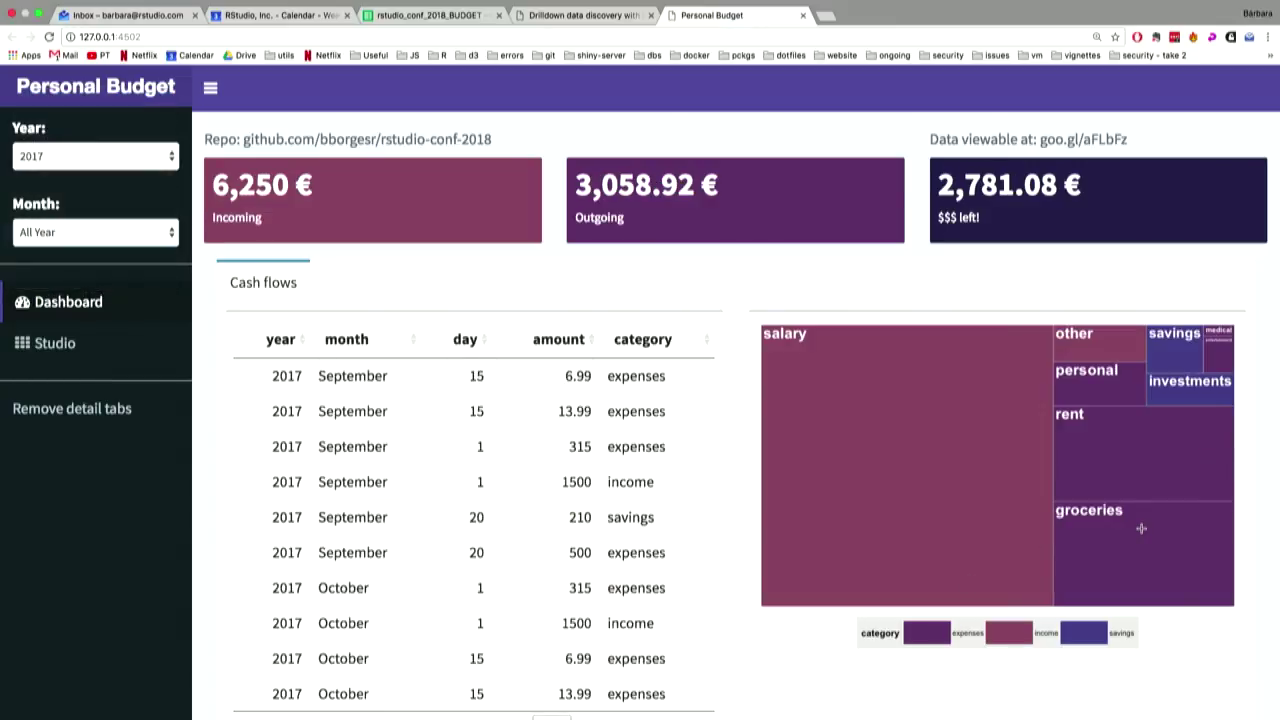
# Open detail tabs for salary, groceries, rent and investments from the cash flows treemap.
pyautogui.click(934, 528)
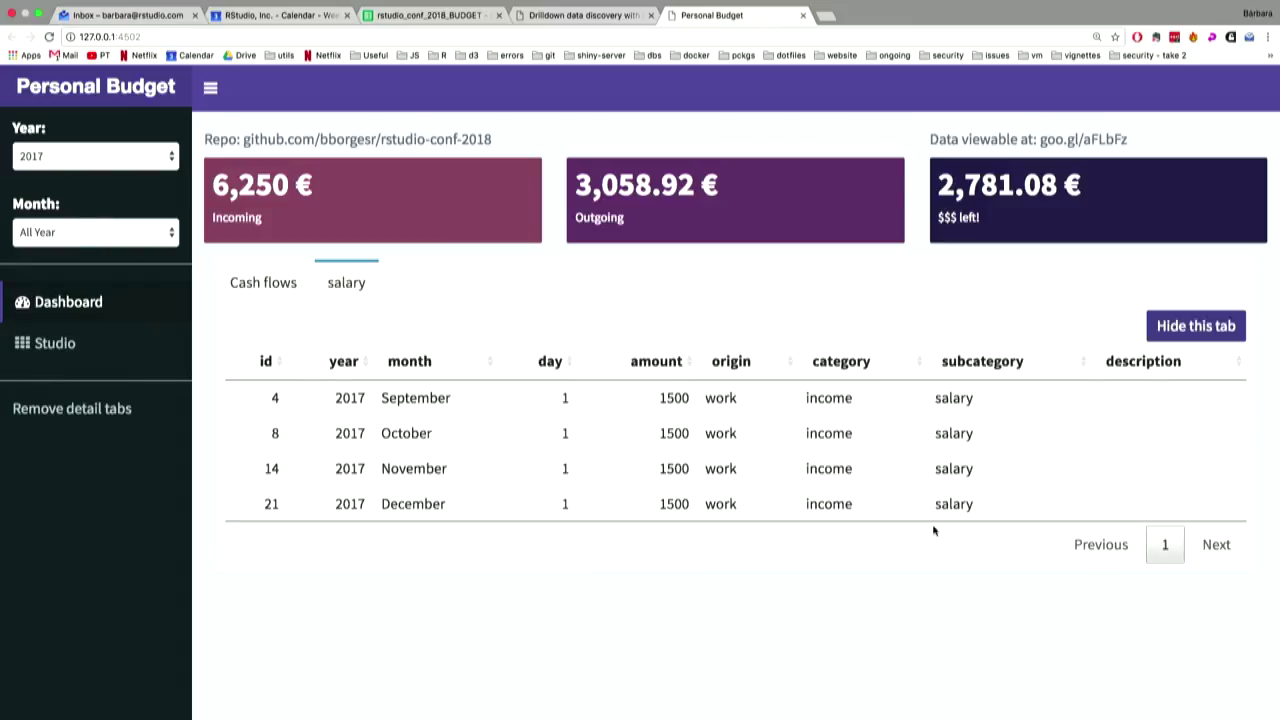
pyautogui.click(263, 283)
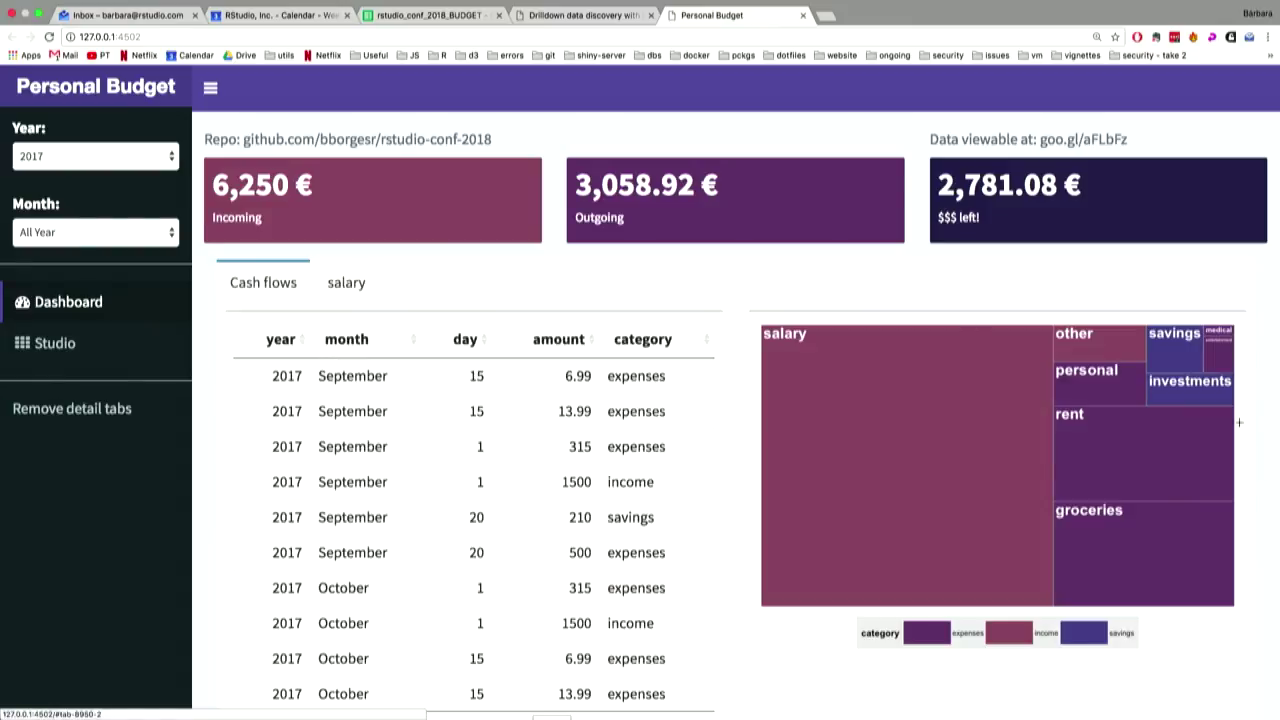
pyautogui.click(1135, 539)
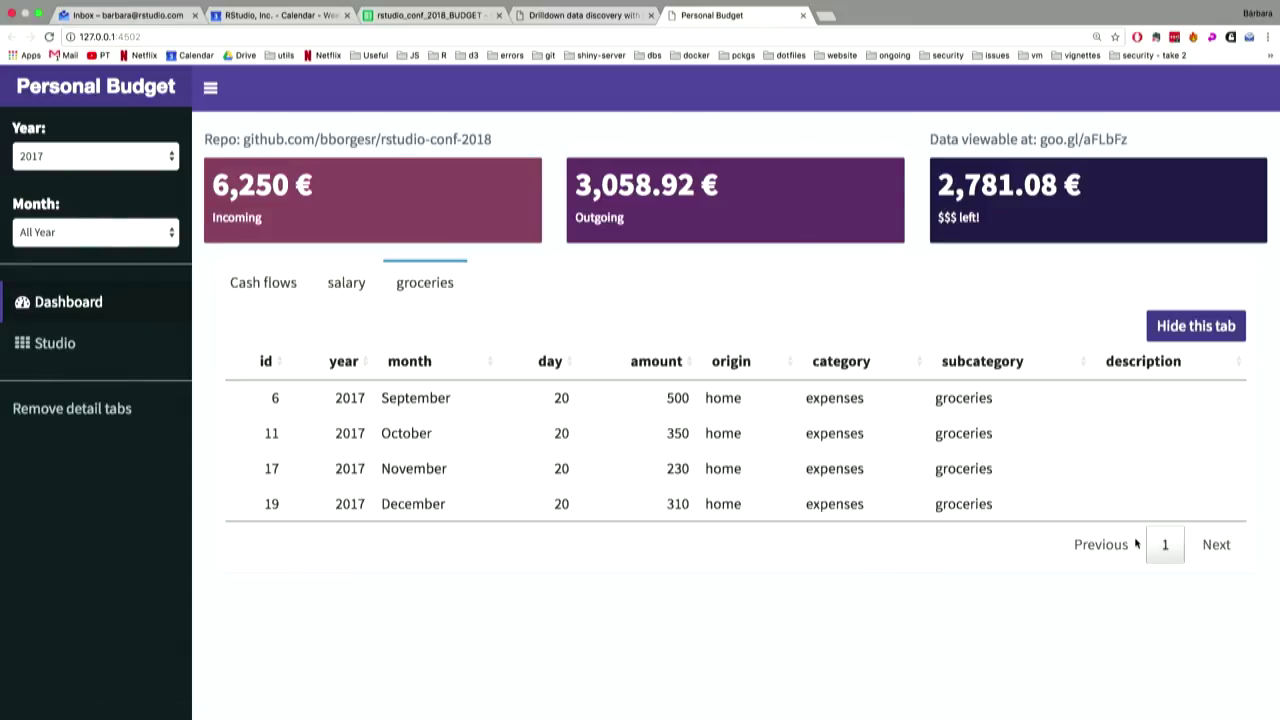
pyautogui.click(280, 283)
pyautogui.click(1131, 466)
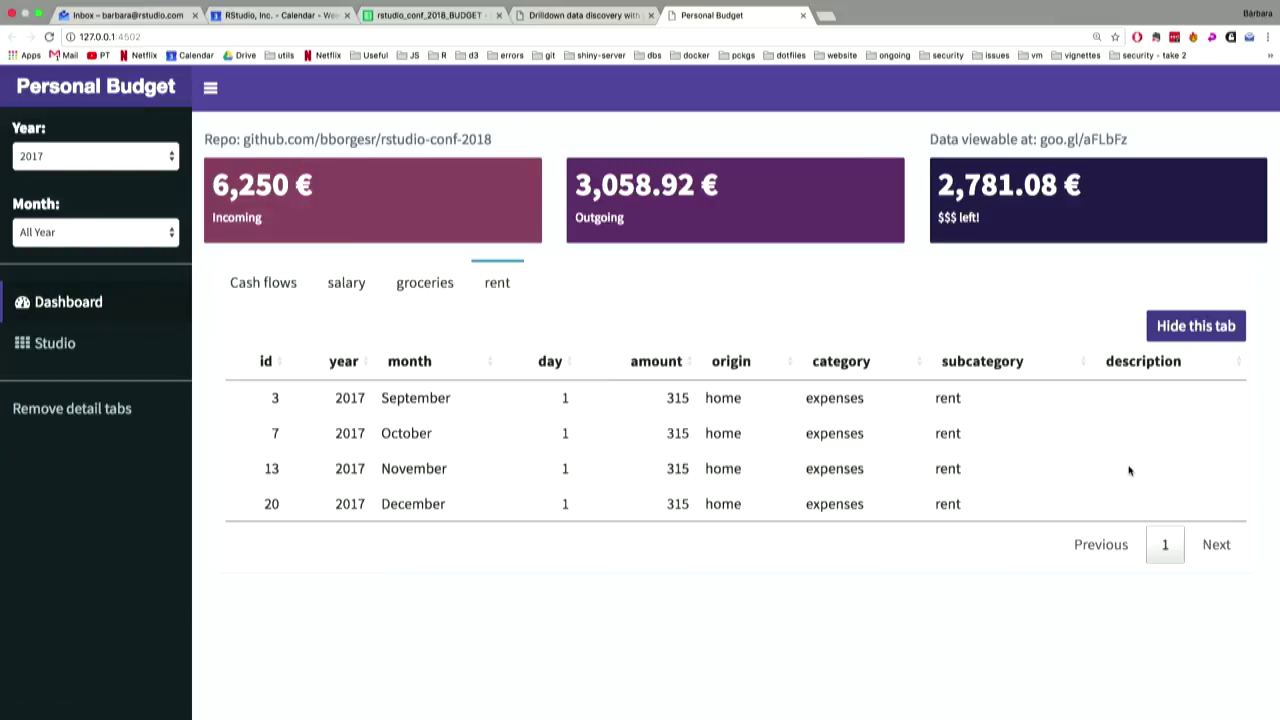
pyautogui.click(264, 285)
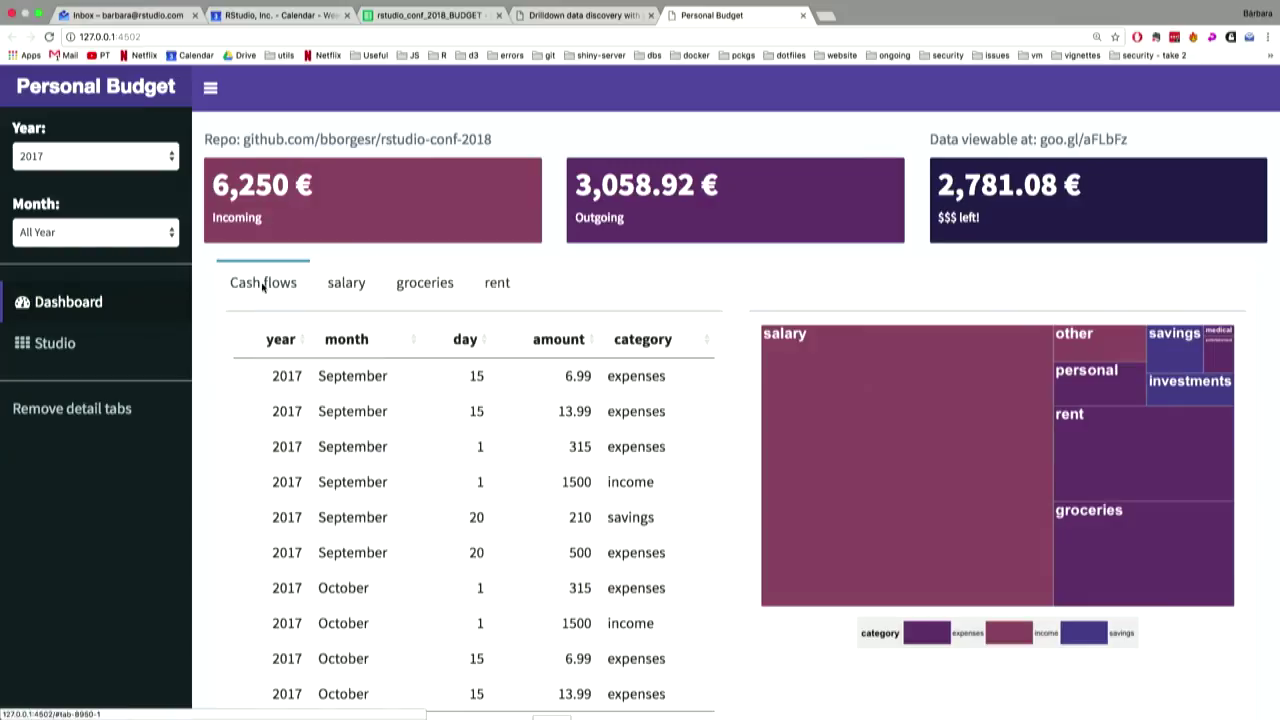
pyautogui.click(1162, 398)
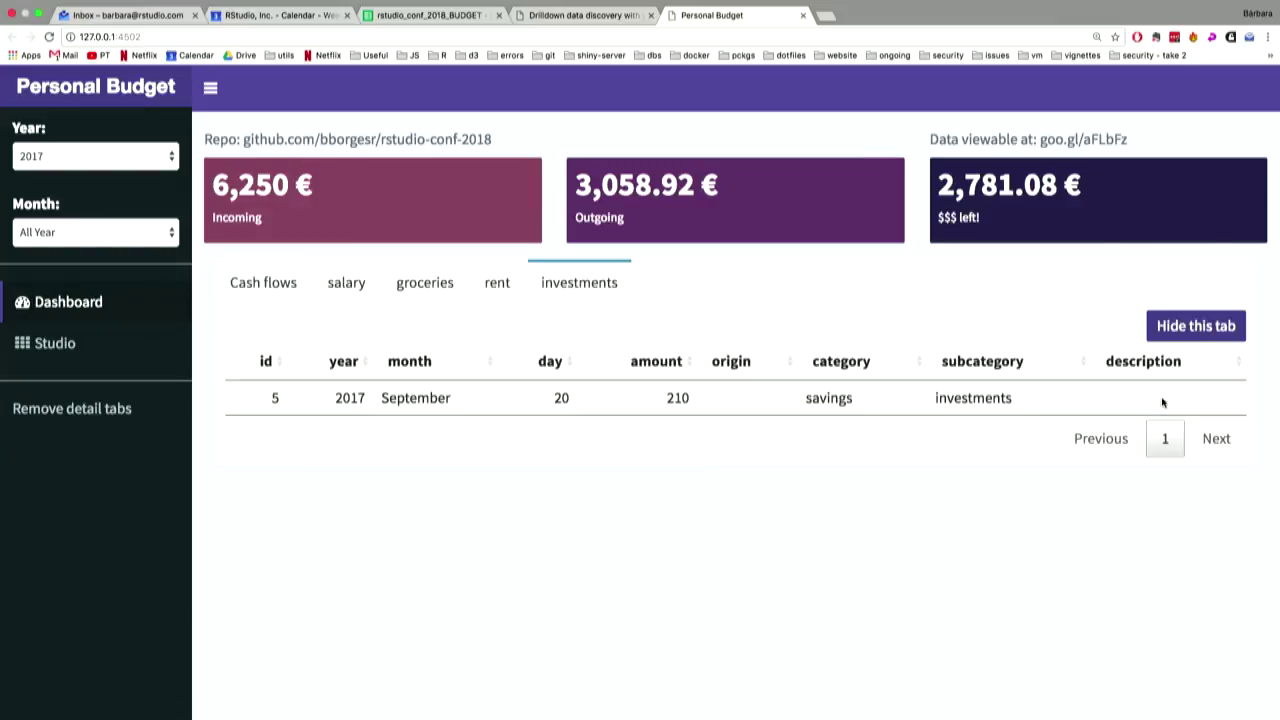
# Hide and reopen the investments detail tab, and remove all detail tabs from the dashboard.
pyautogui.click(1207, 325)
pyautogui.click(1159, 399)
pyautogui.click(48, 414)
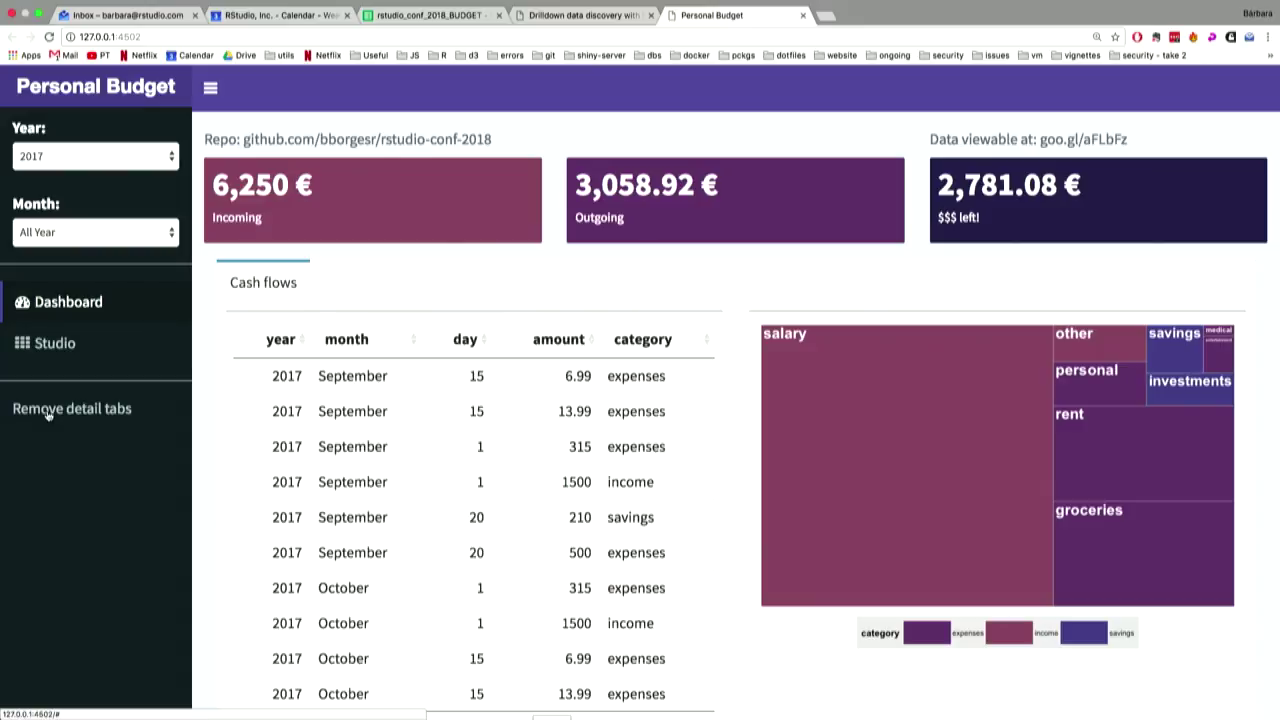
# Open the Studio page and set the color for a new value box to blue #1074B5.
pyautogui.click(57, 328)
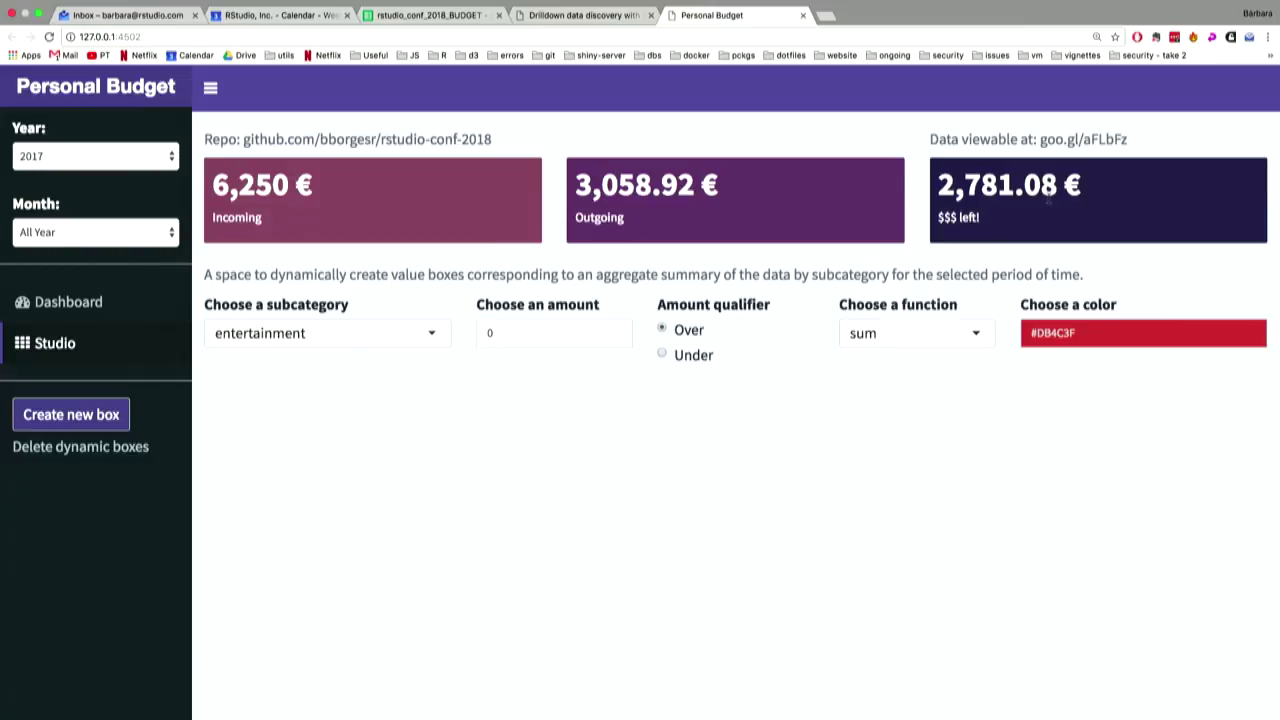
pyautogui.click(1053, 333)
pyautogui.click(1090, 360)
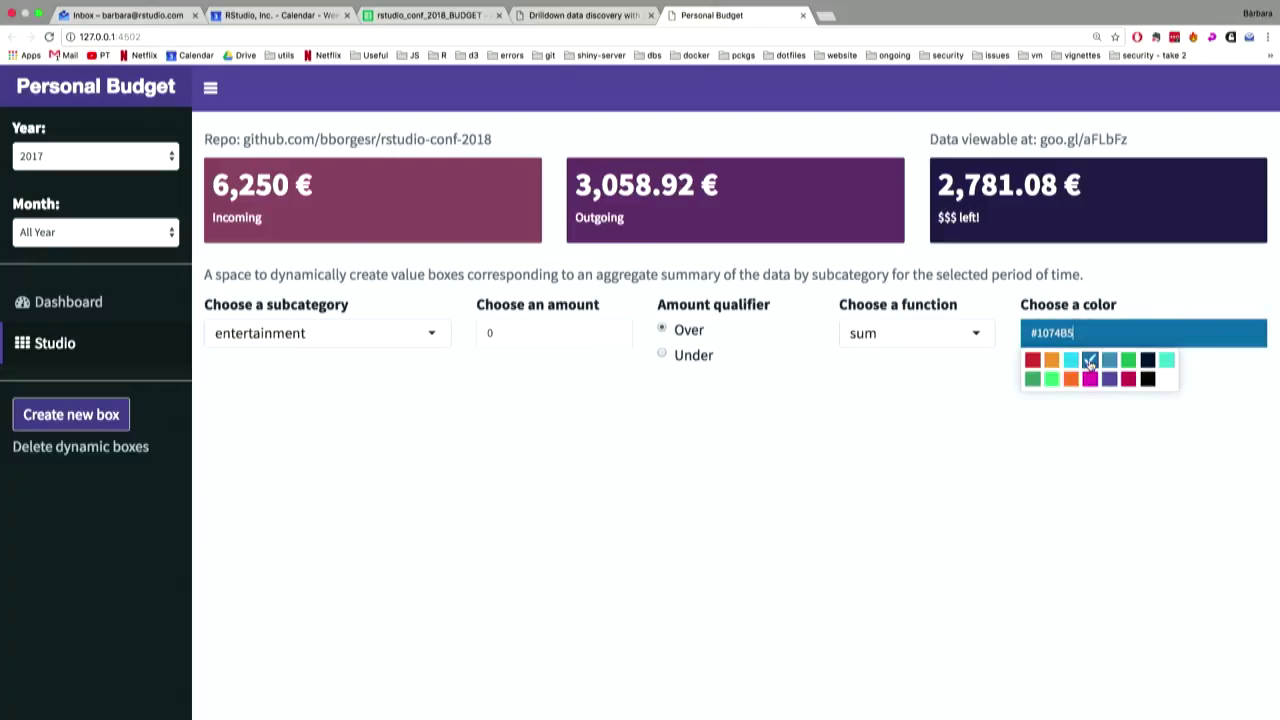
pyautogui.click(872, 432)
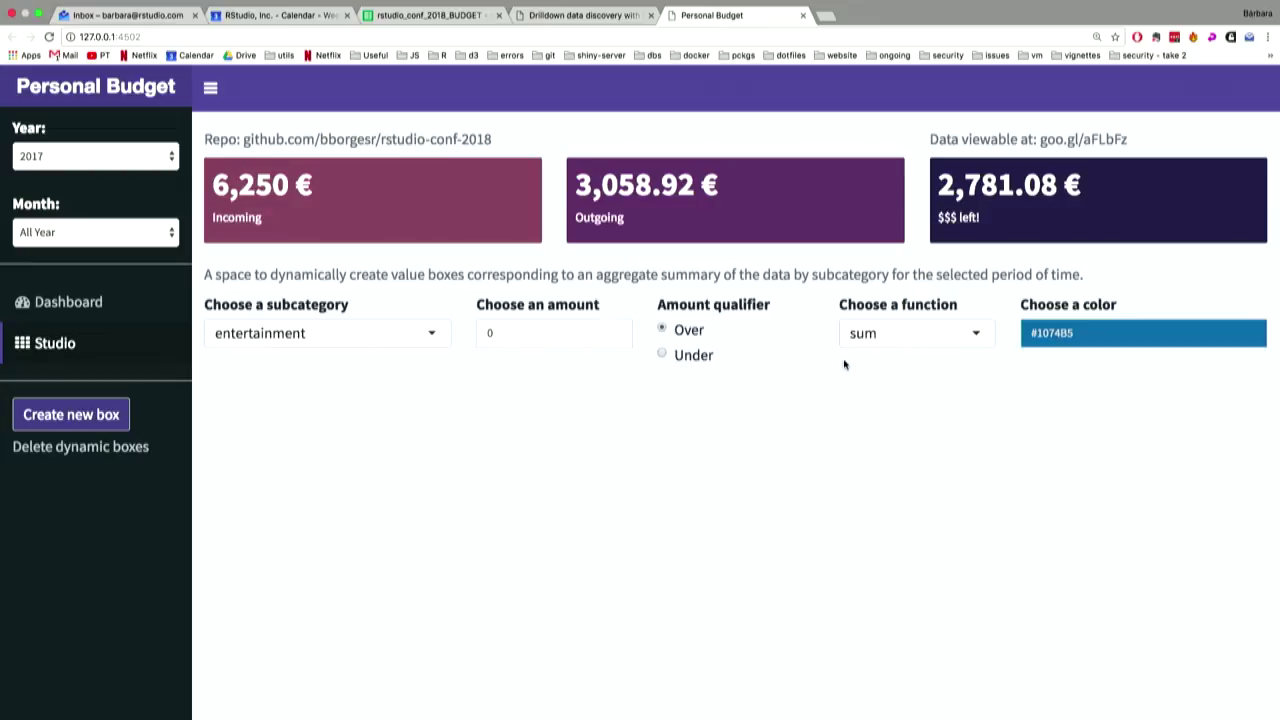
# Create a value box showing the sum of entertainment amounts over 0, in the chosen blue.
pyautogui.click(864, 337)
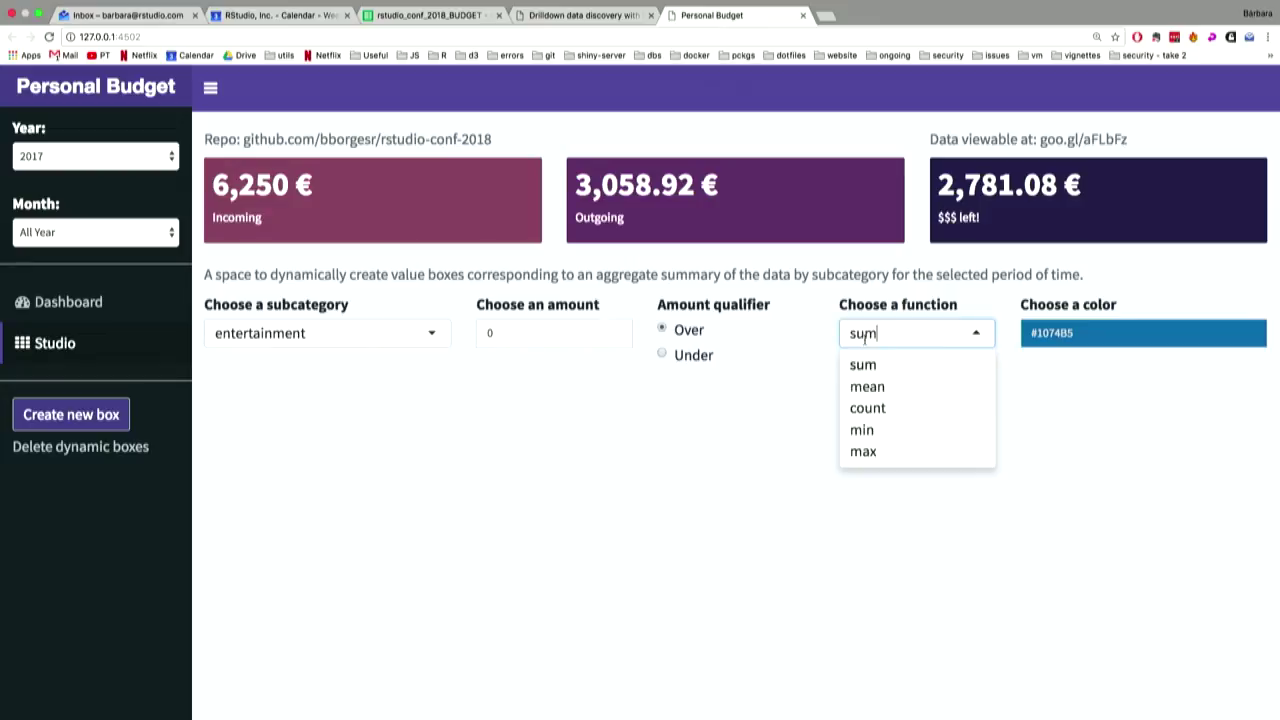
pyautogui.click(866, 344)
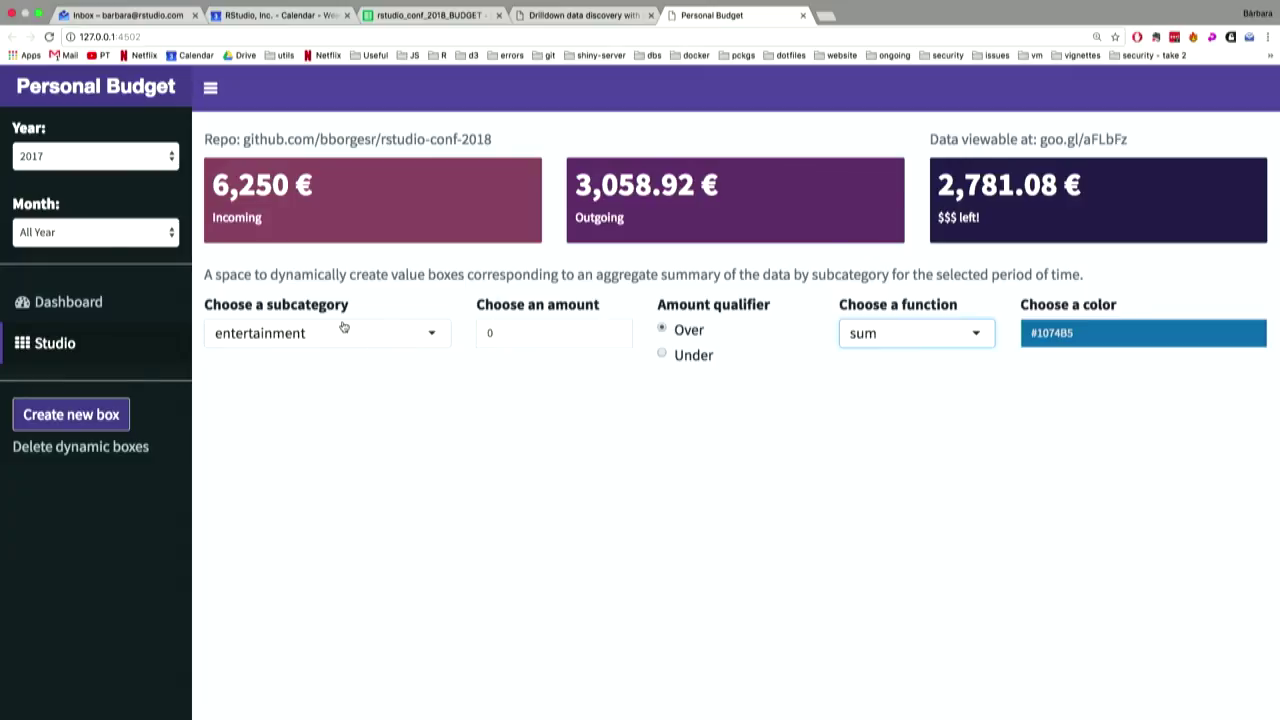
pyautogui.click(527, 342)
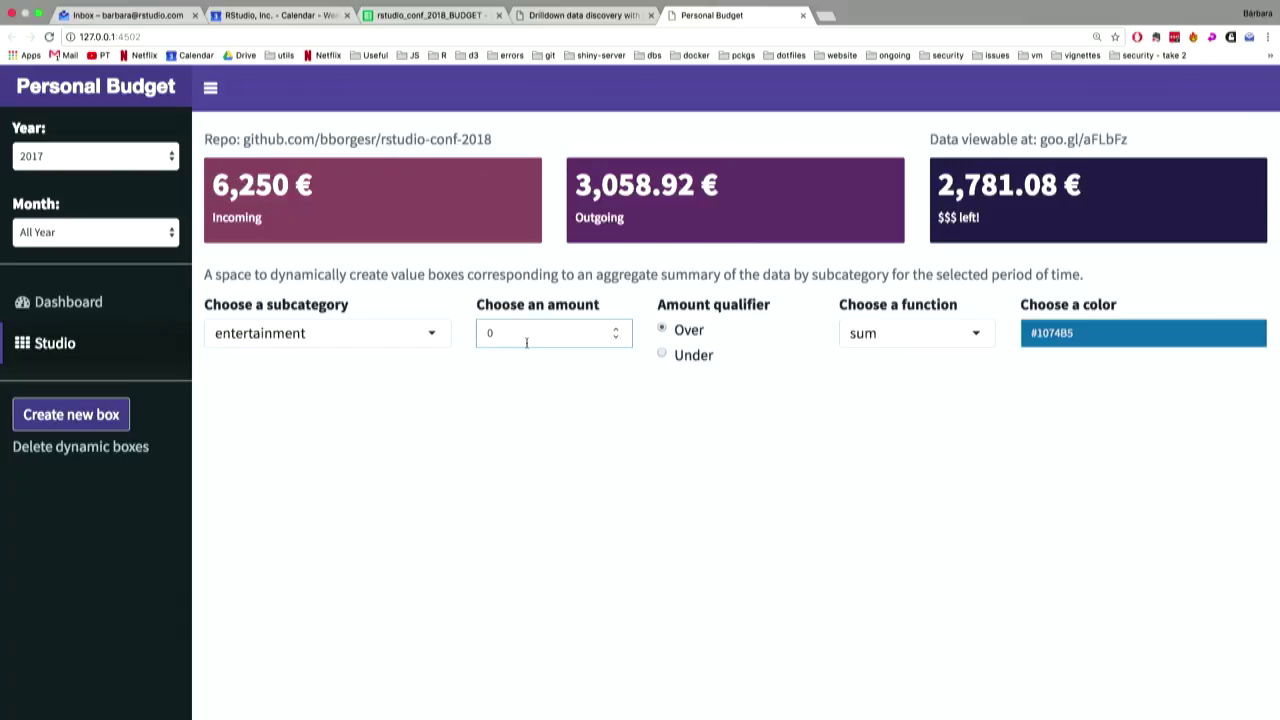
pyautogui.click(83, 428)
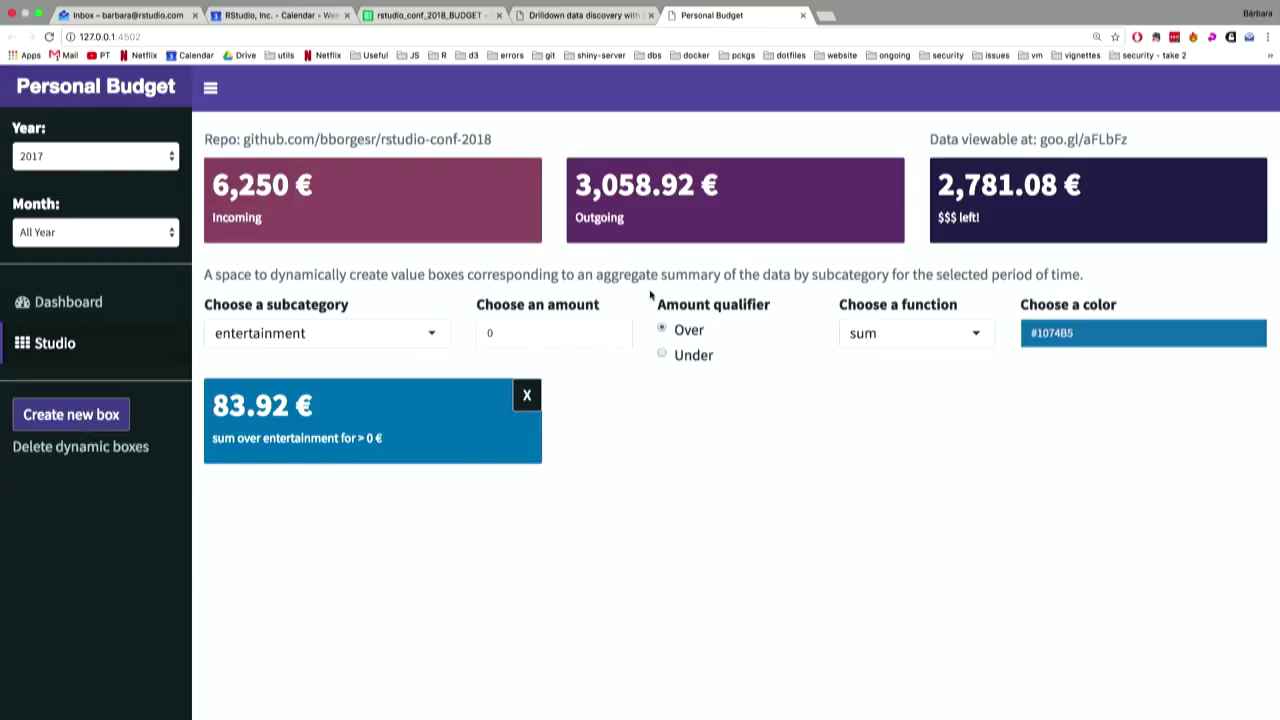
# Create a box with the mean of entertainment amounts in color #408EBA, and remove the entertainment sum box.
pyautogui.click(872, 333)
pyautogui.click(868, 387)
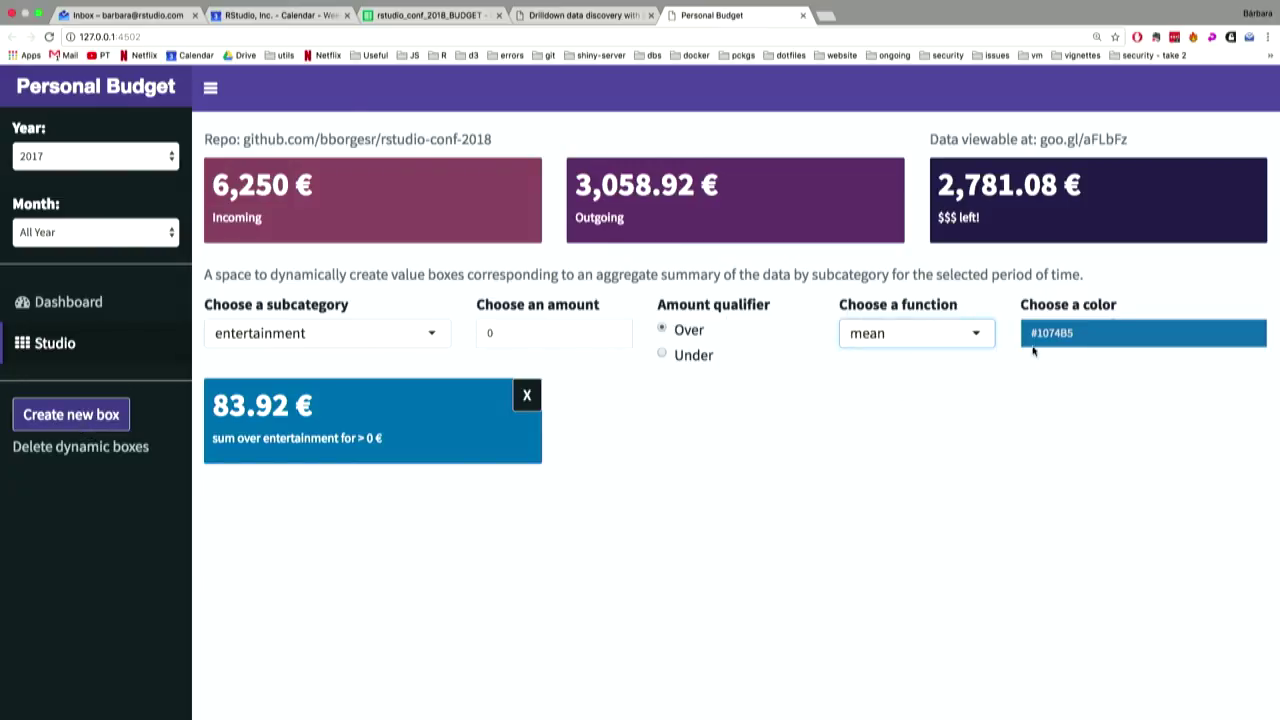
pyautogui.click(1116, 330)
pyautogui.click(1111, 362)
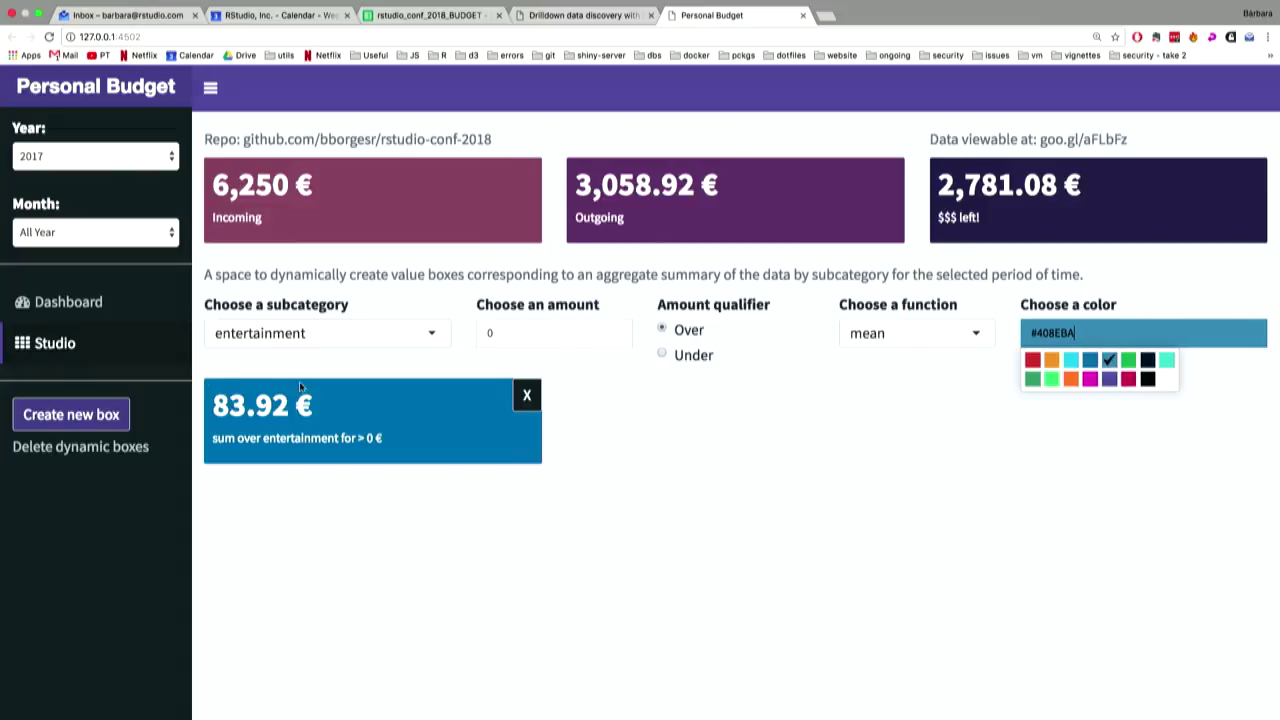
pyautogui.click(95, 428)
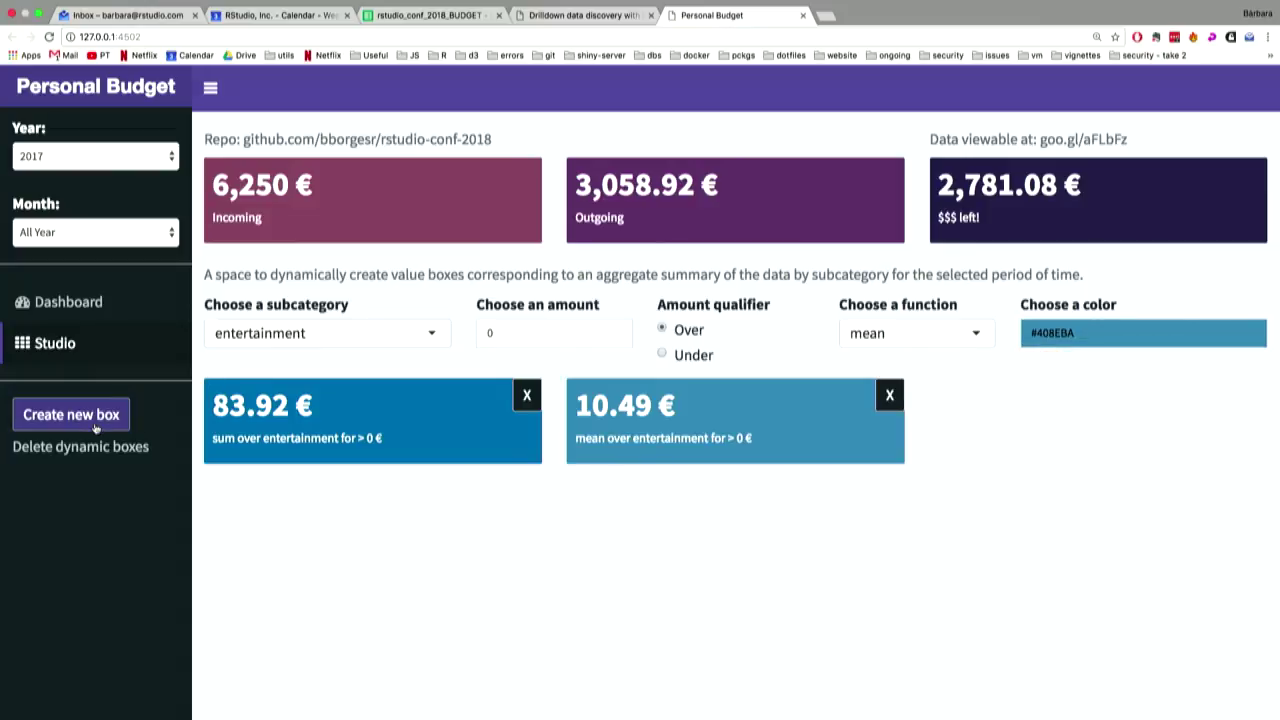
pyautogui.click(526, 396)
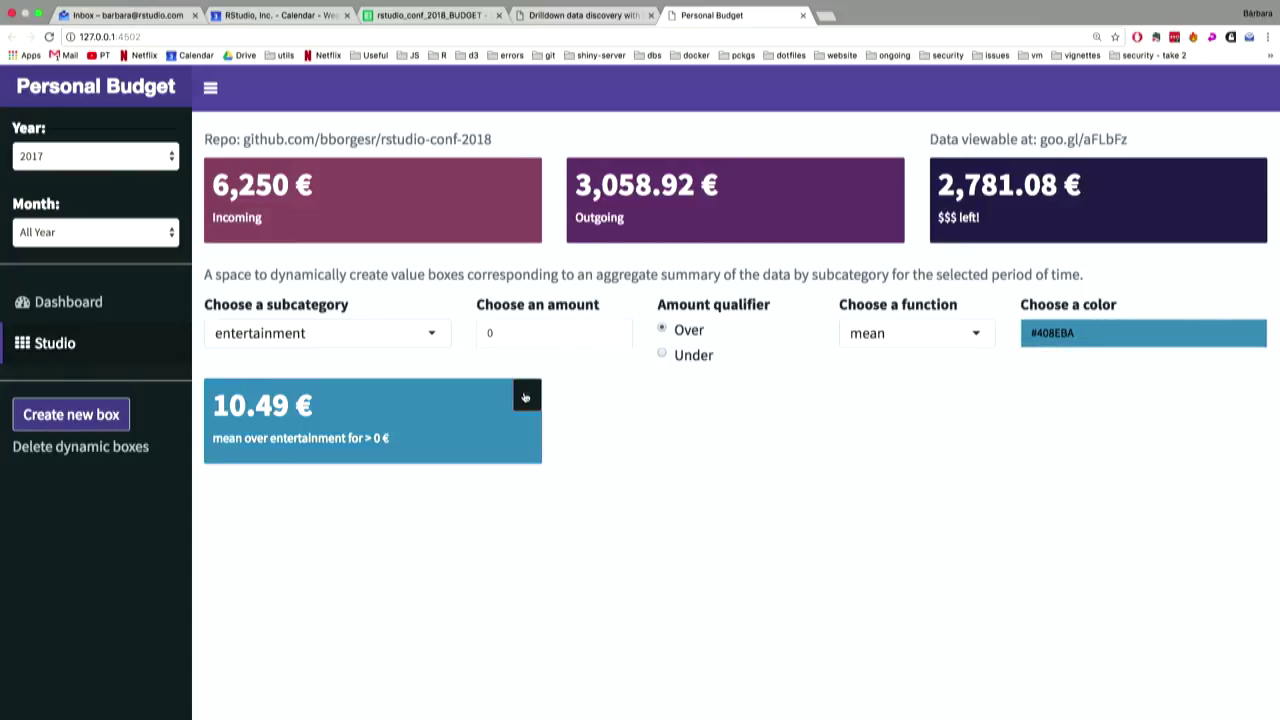
# Create two red #DB4C3F boxes with the mean of groceries, one for amounts over 315 and one for under 315.
pyautogui.click(432, 333)
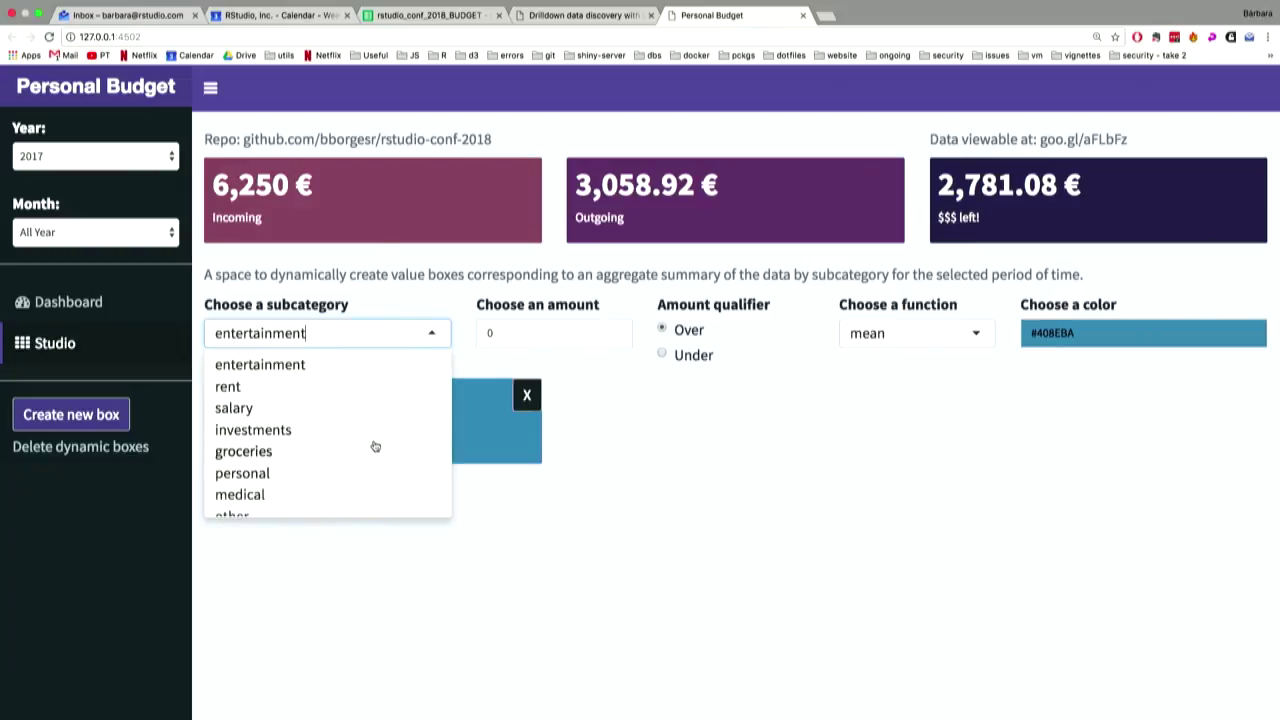
pyautogui.click(372, 450)
pyautogui.doubleClick(506, 332)
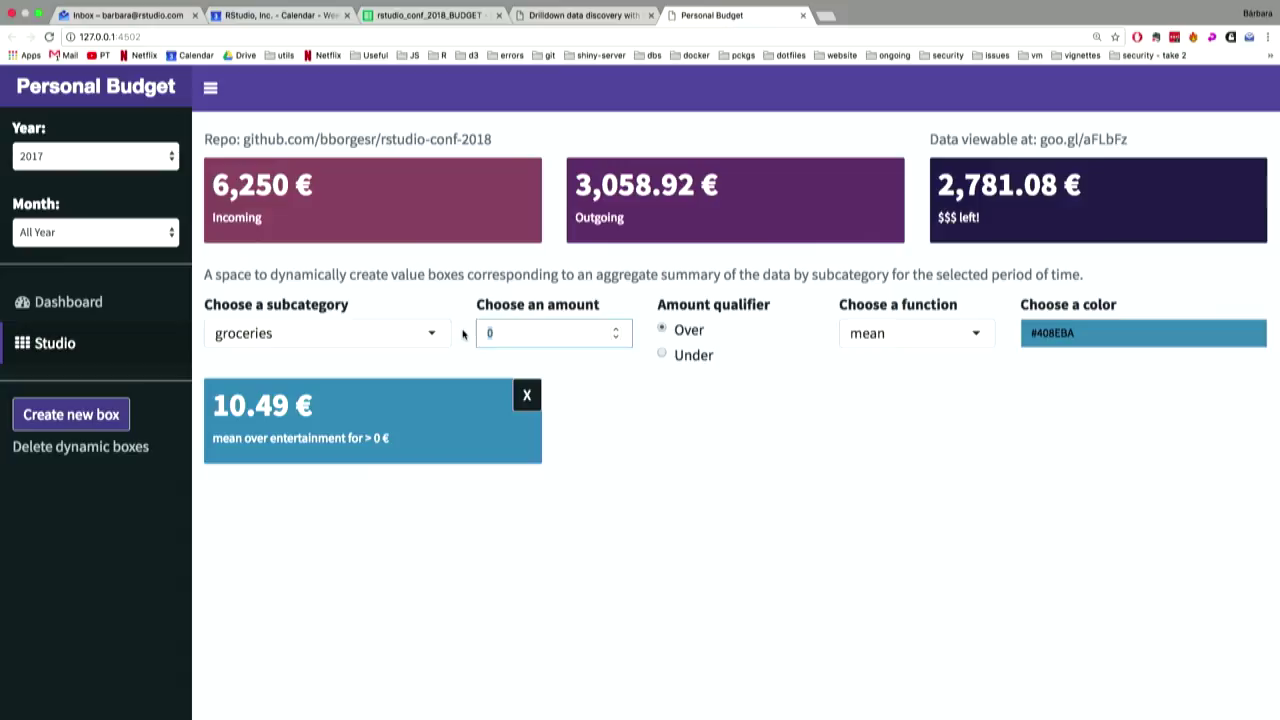
pyautogui.write('315')
pyautogui.click(1040, 333)
pyautogui.click(1032, 359)
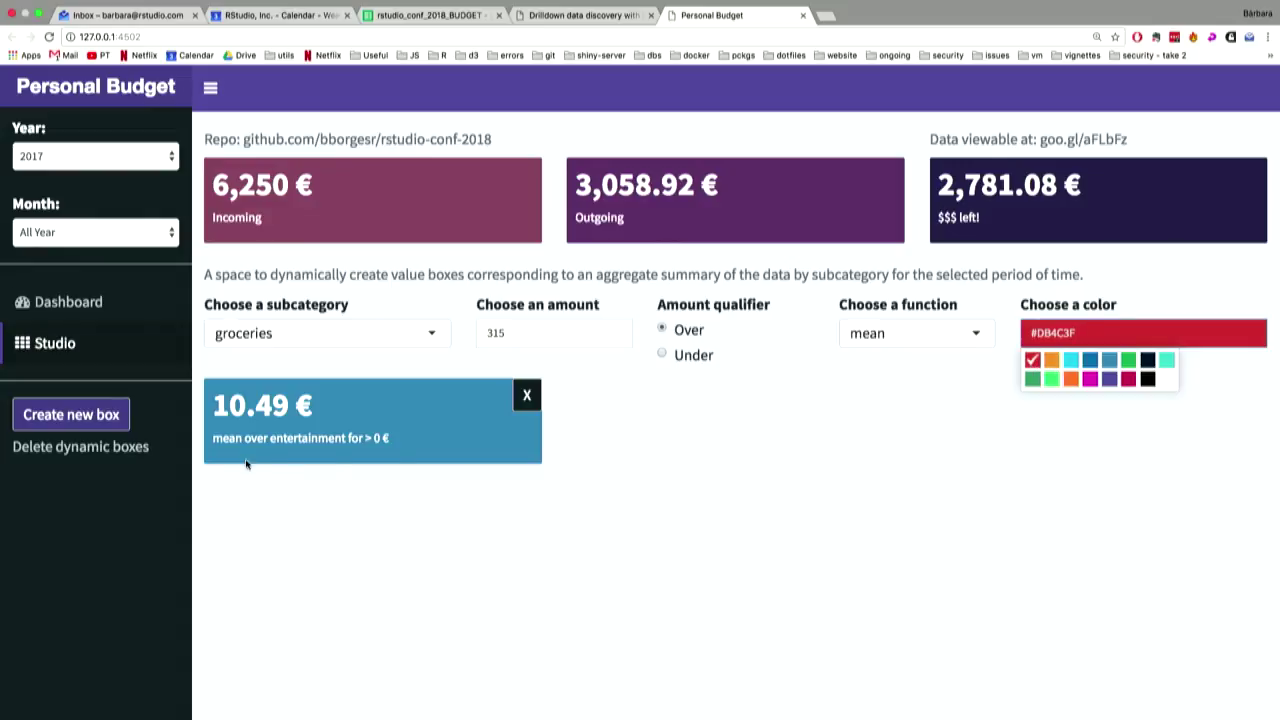
pyautogui.click(108, 416)
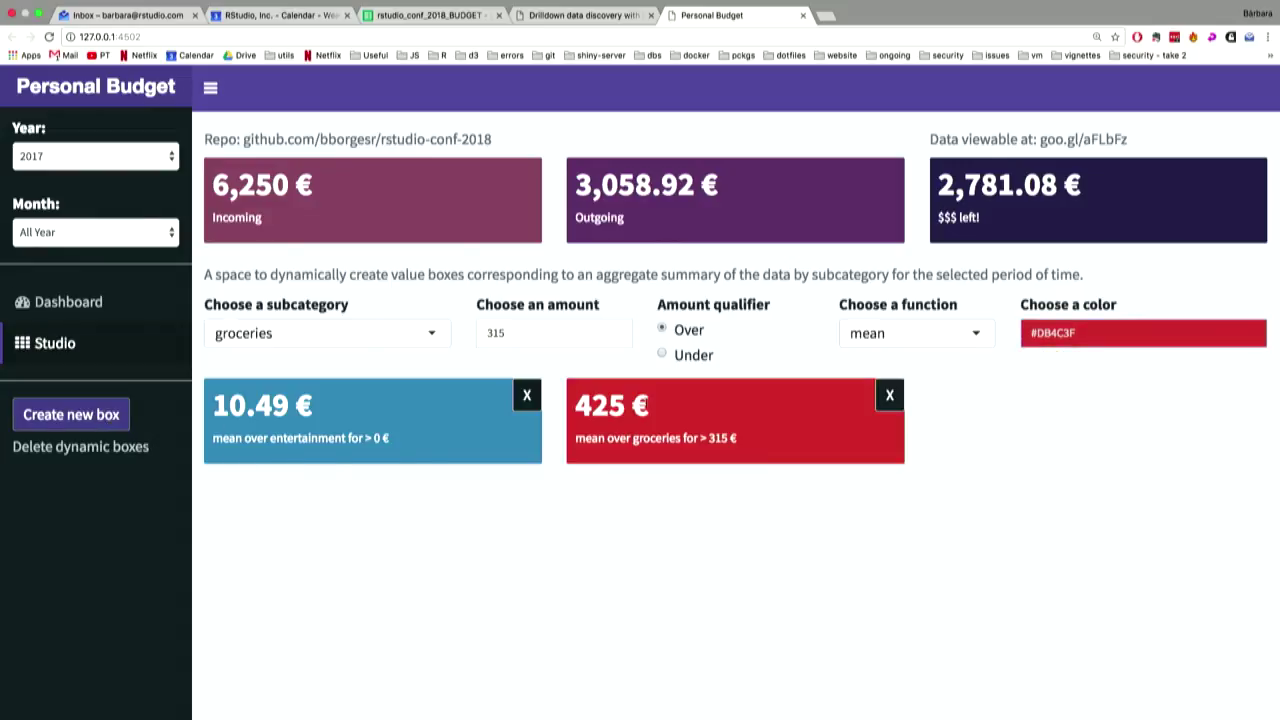
pyautogui.click(700, 356)
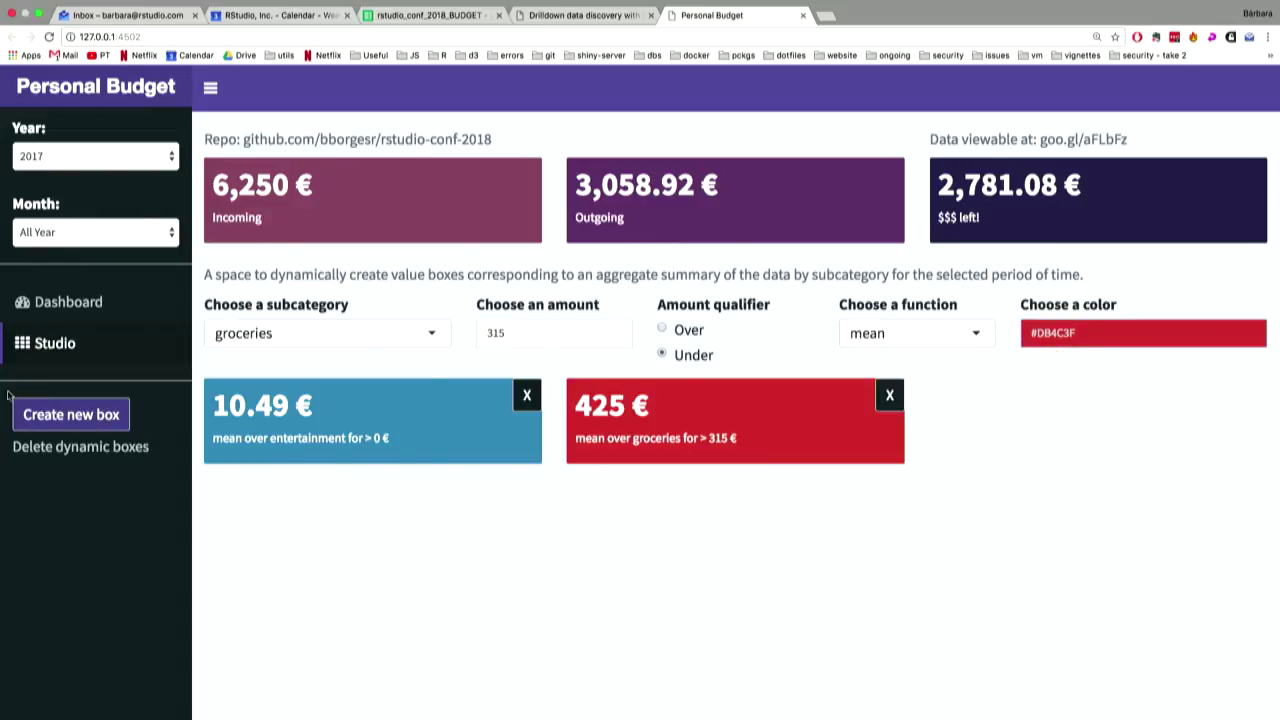
pyautogui.click(50, 421)
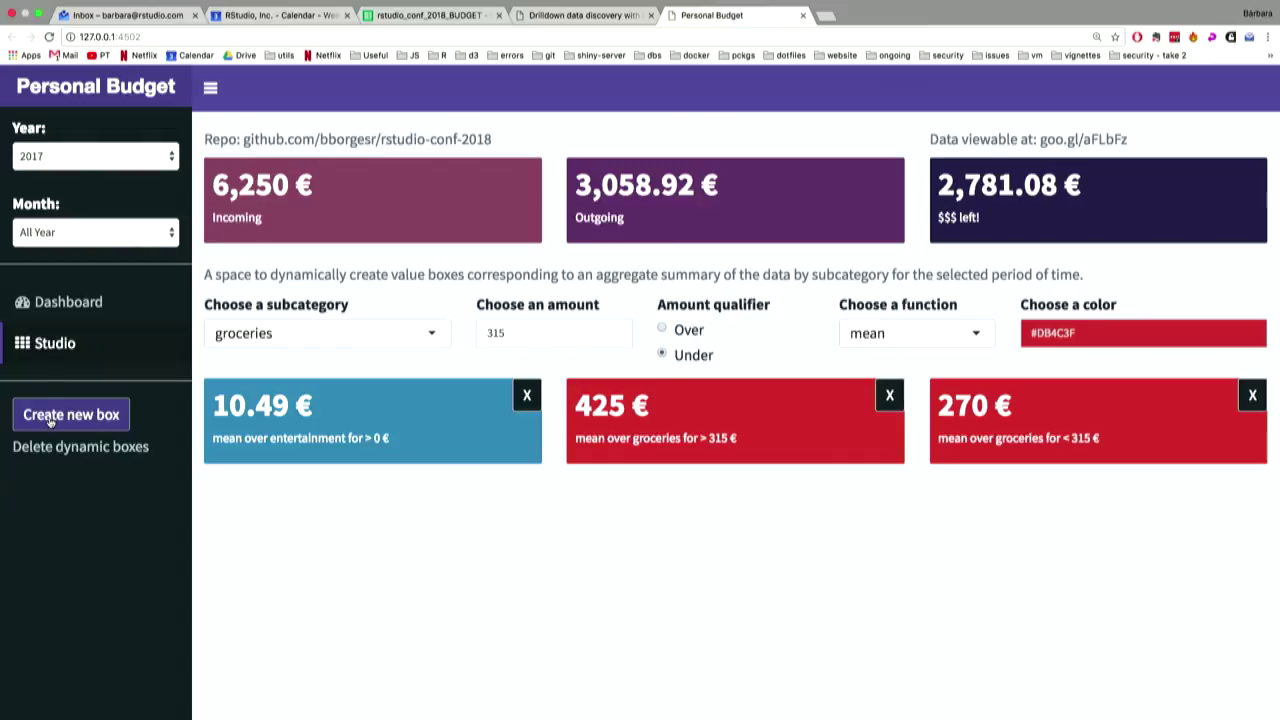
# Open the groceries detail tab from the Dashboard's cash flows treemap.
pyautogui.click(87, 313)
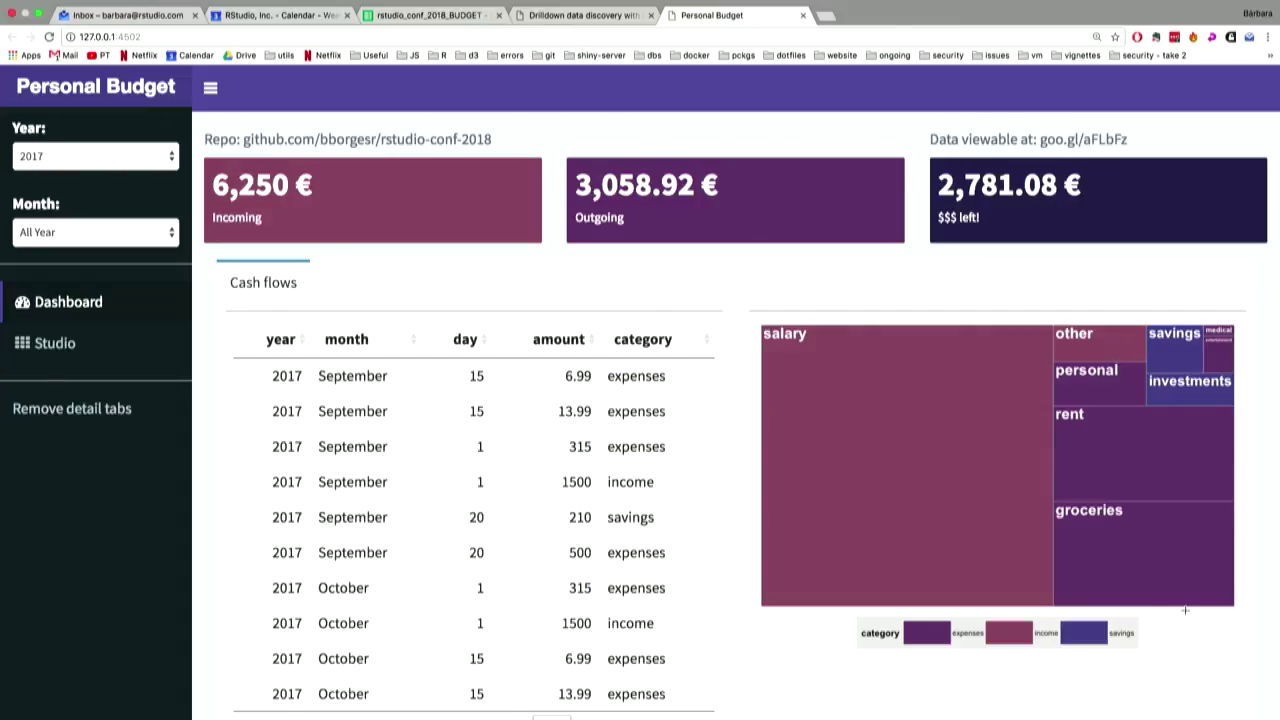
pyautogui.click(1108, 557)
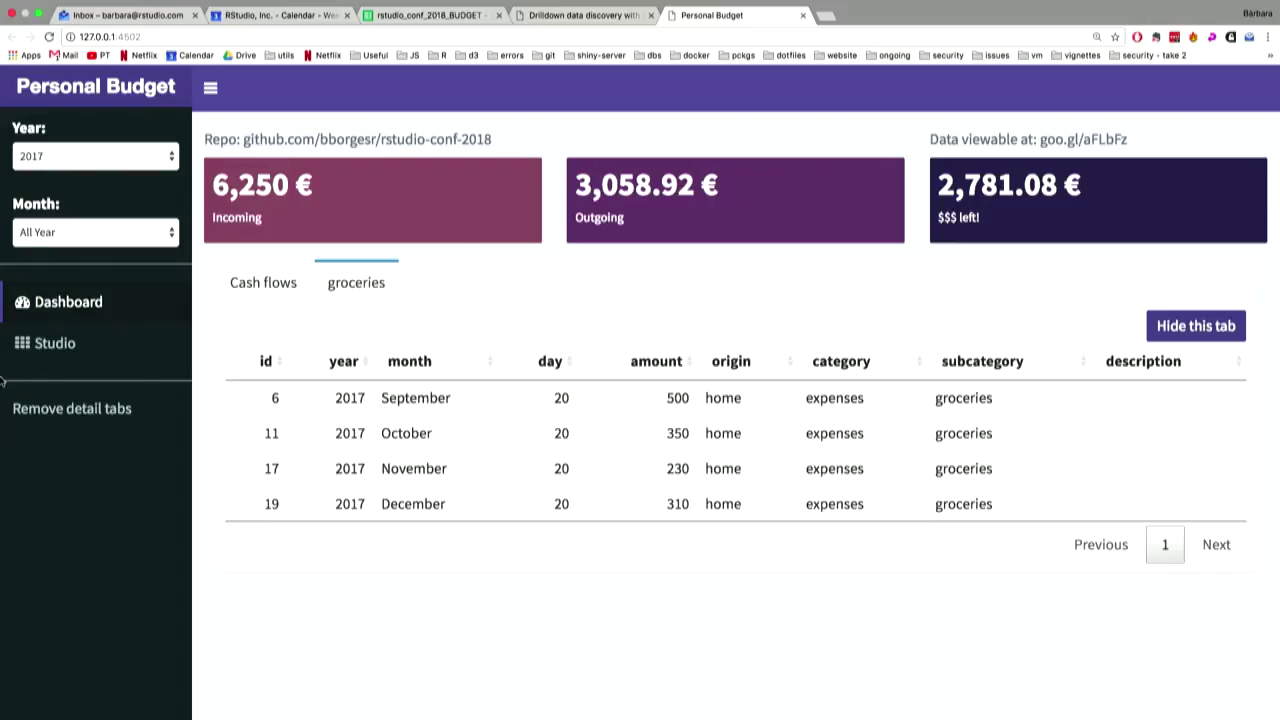
# Return to the Studio, remove the box for groceries under 315, and delete all remaining dynamic boxes.
pyautogui.click(60, 360)
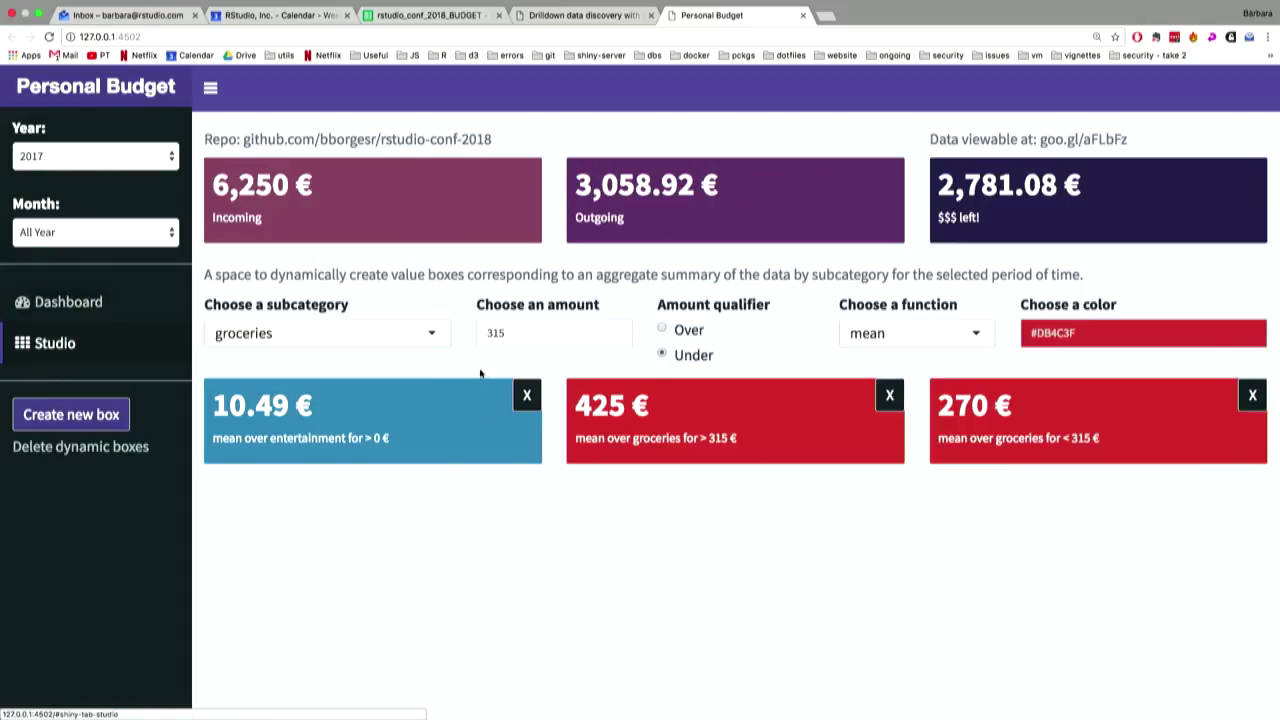
pyautogui.click(1246, 397)
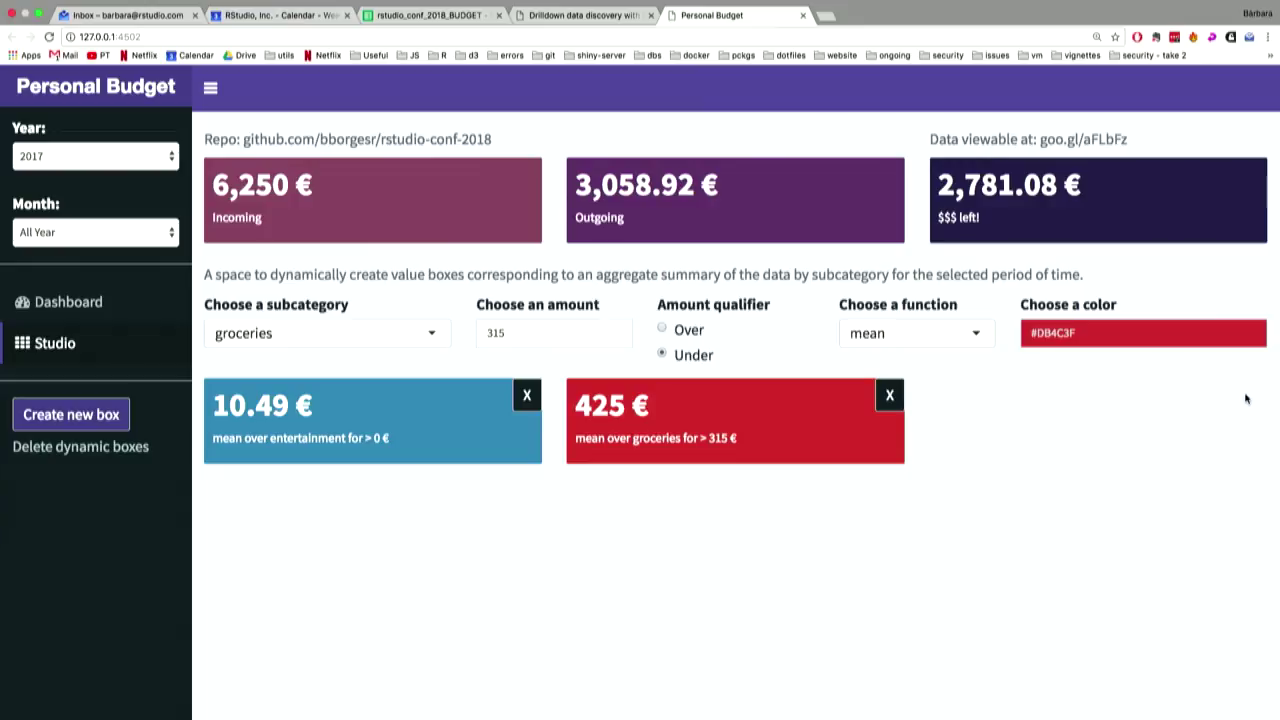
pyautogui.click(105, 453)
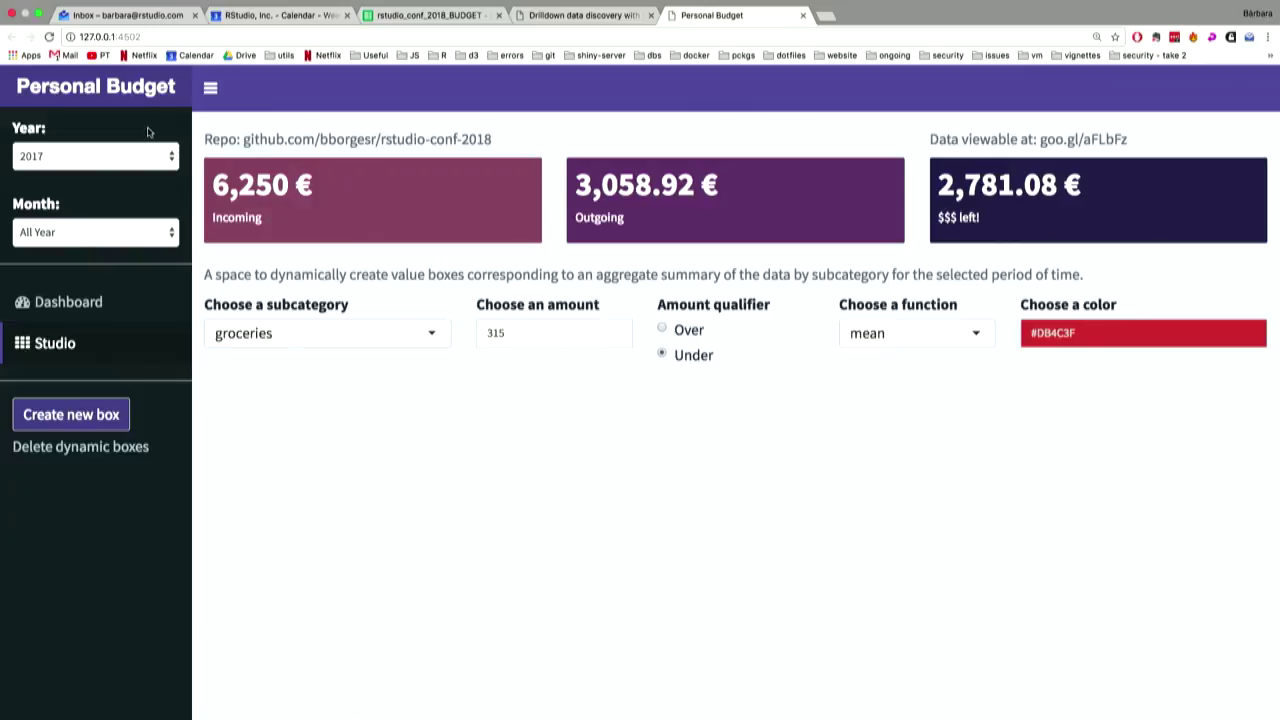
# Look up the details of the 1 September 315 expense in the Dashboard's cash flows table, and open the salary detail tab from the treemap.
pyautogui.click(60, 302)
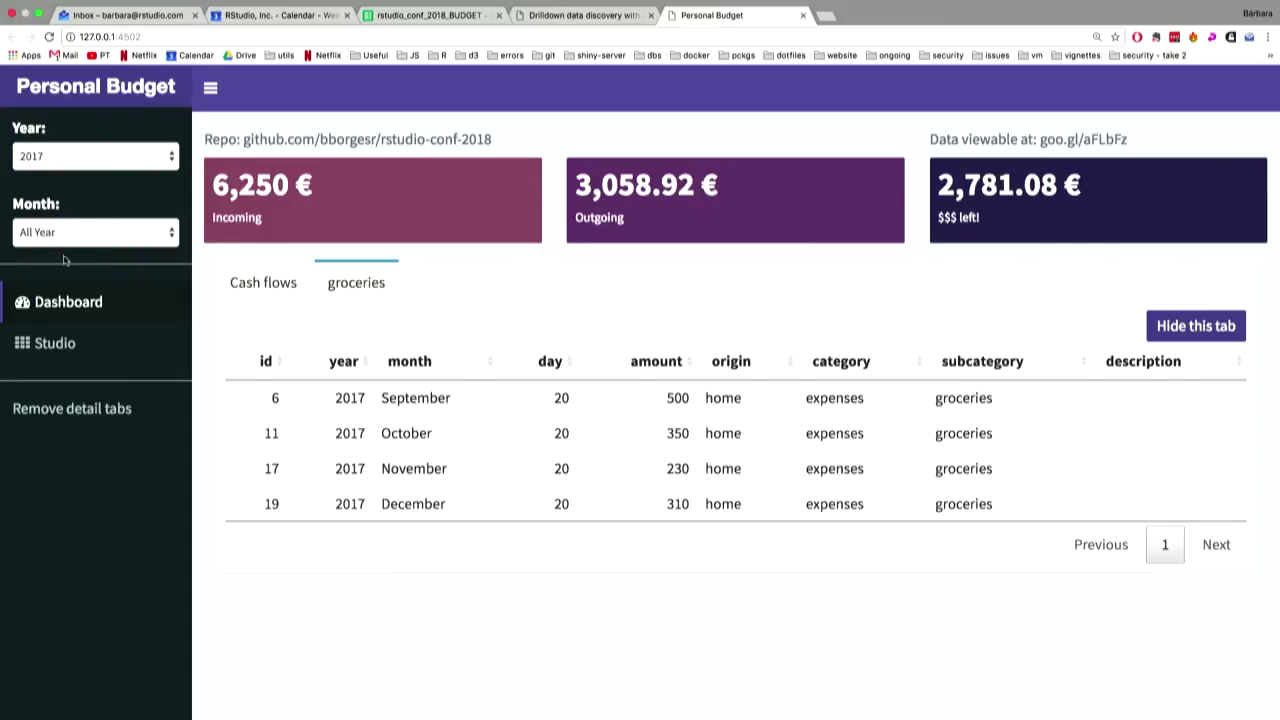
pyautogui.click(255, 282)
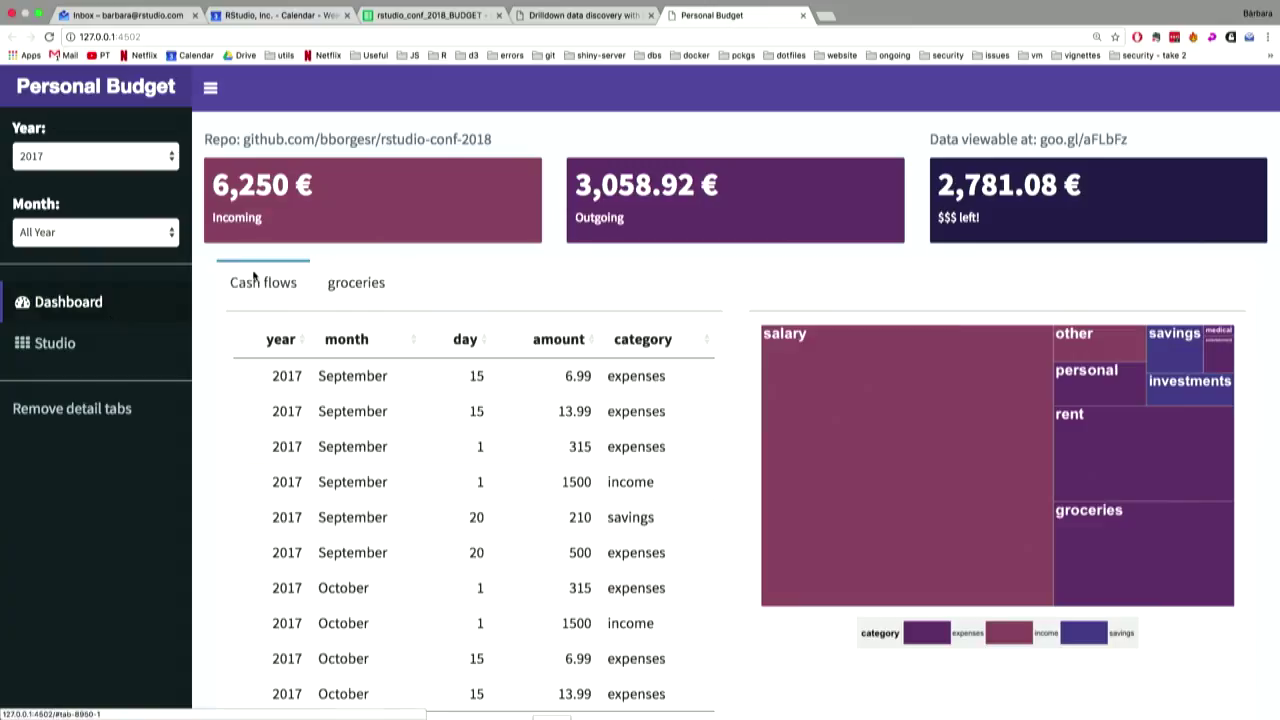
pyautogui.click(383, 440)
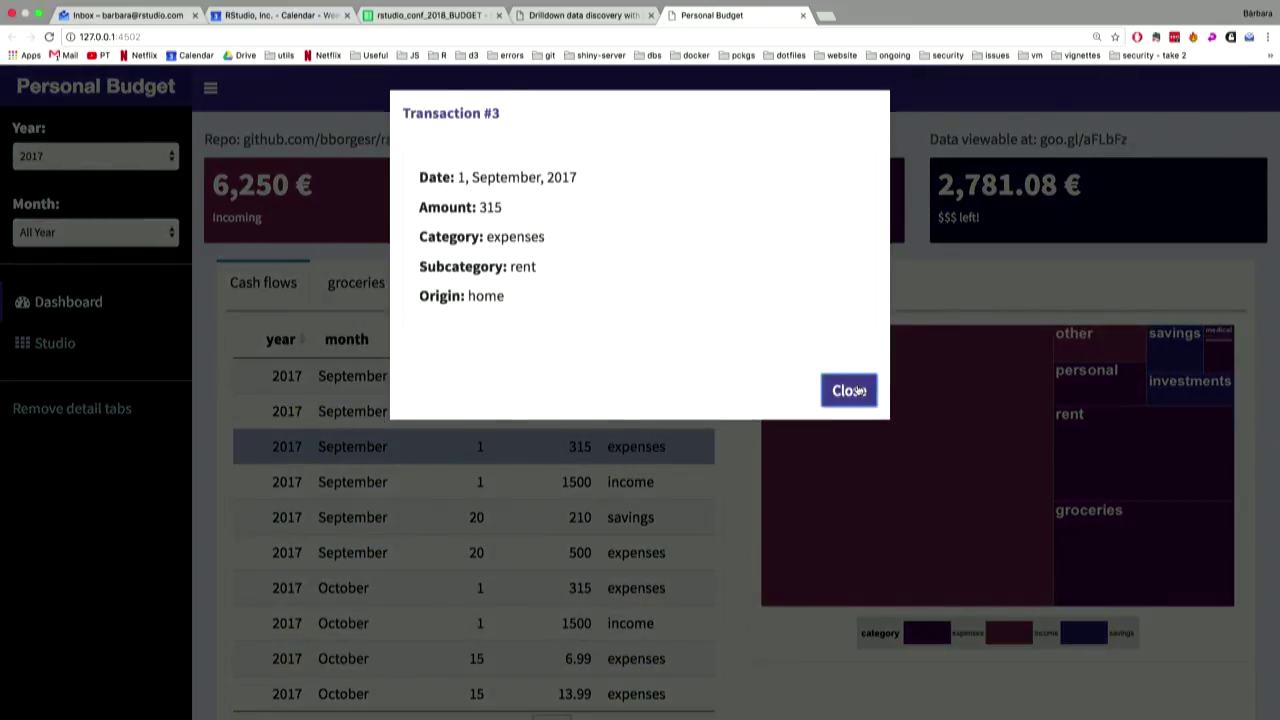
pyautogui.click(857, 386)
pyautogui.click(870, 414)
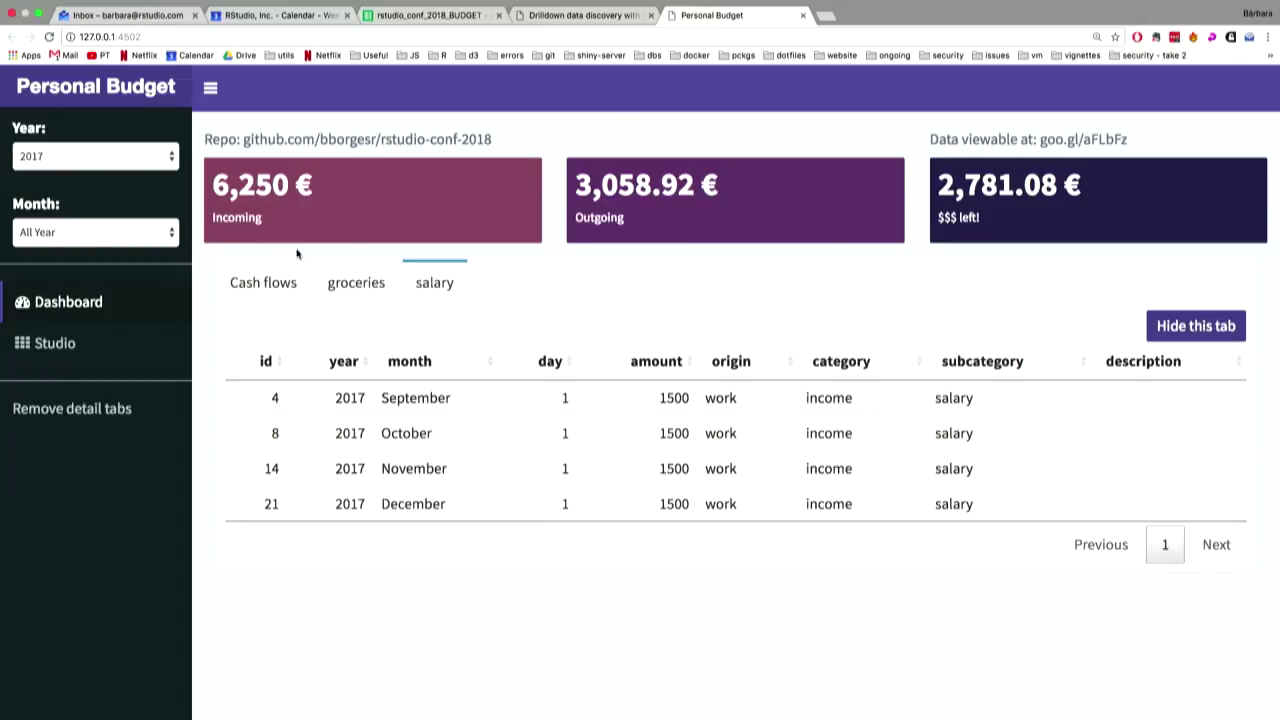
# Switch to the Studio page and back to the Dashboard.
pyautogui.click(138, 355)
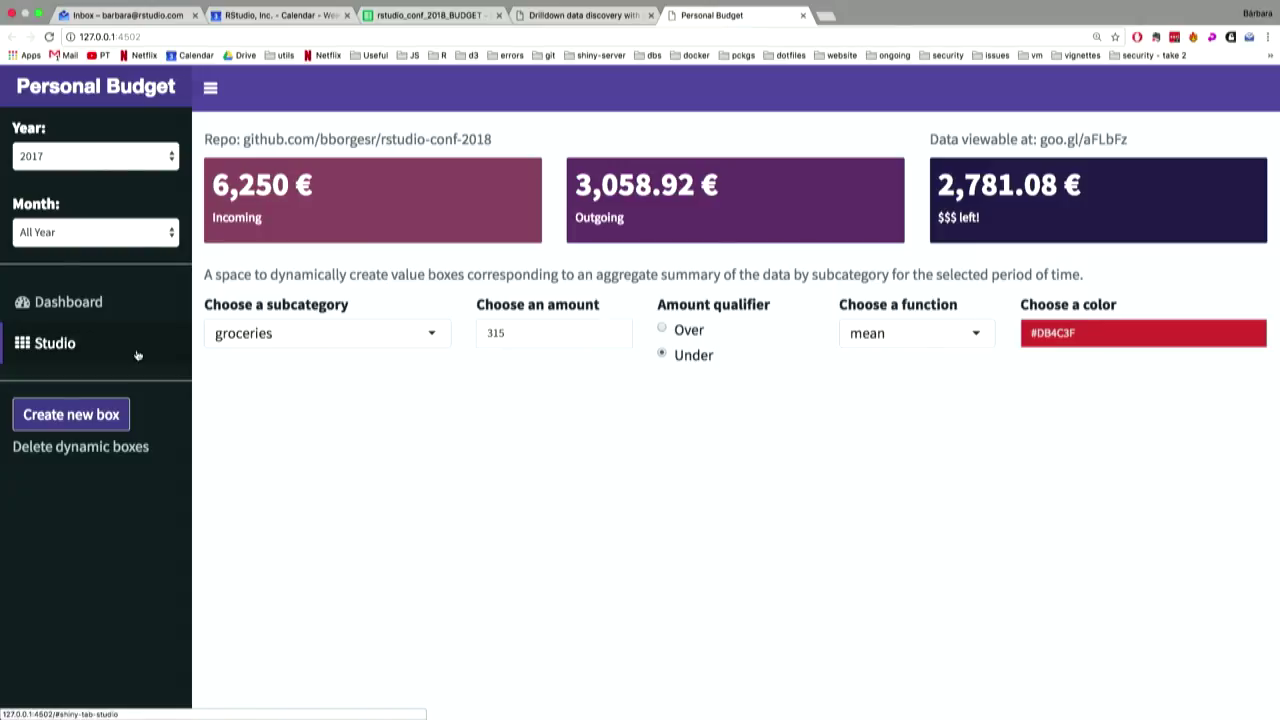
pyautogui.click(59, 321)
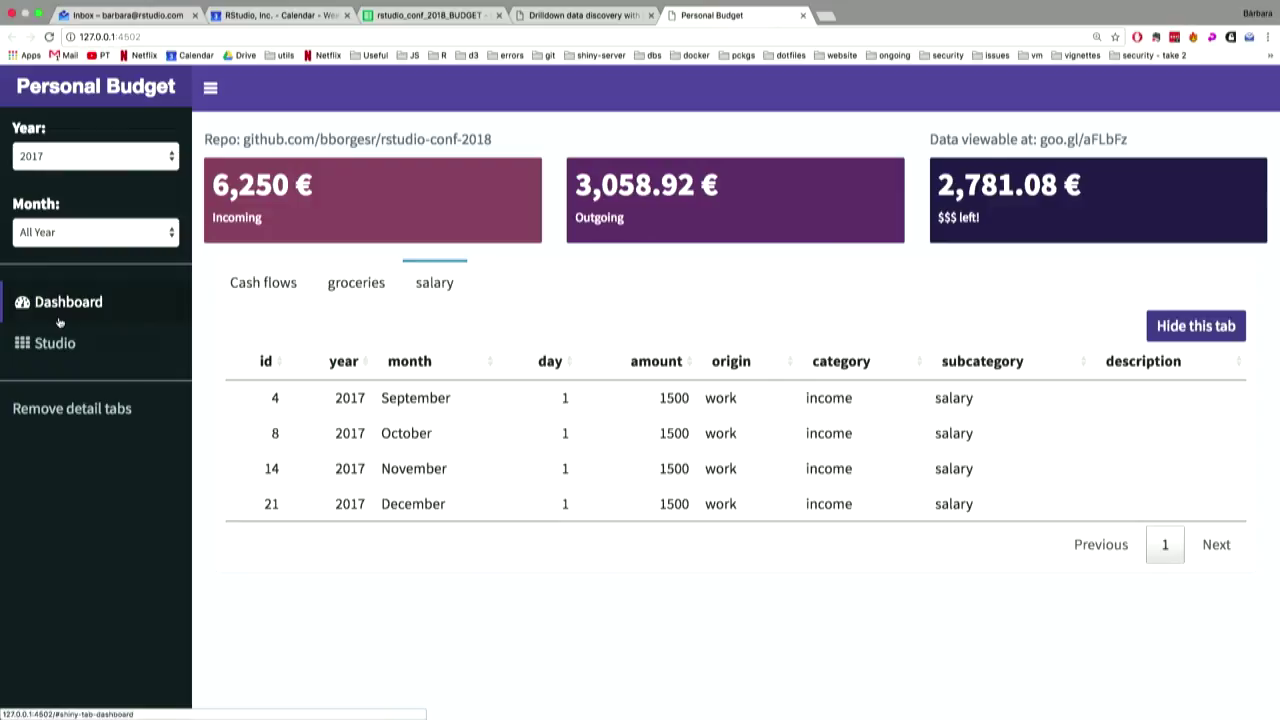
# Switch to the Drilldown data discovery with Shiny presentation and show the Abstractions slide at 110% page zoom.
pyautogui.click(566, 31)
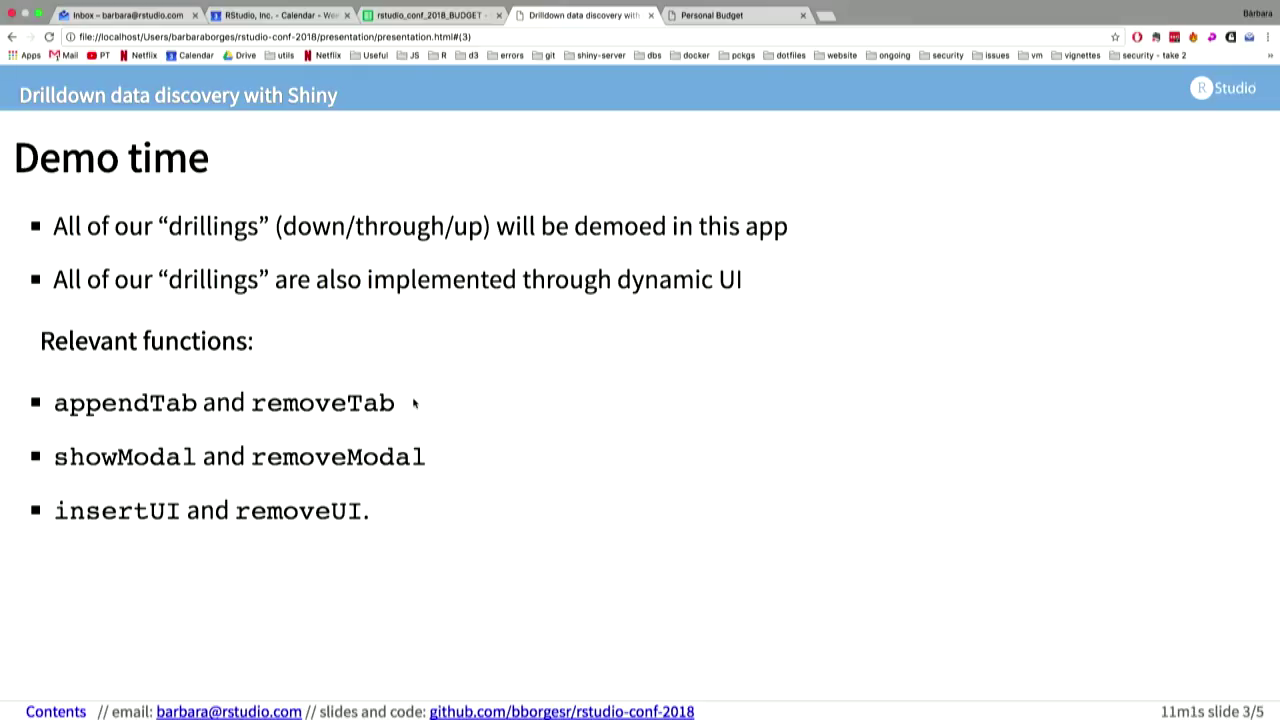
pyautogui.press('Right')
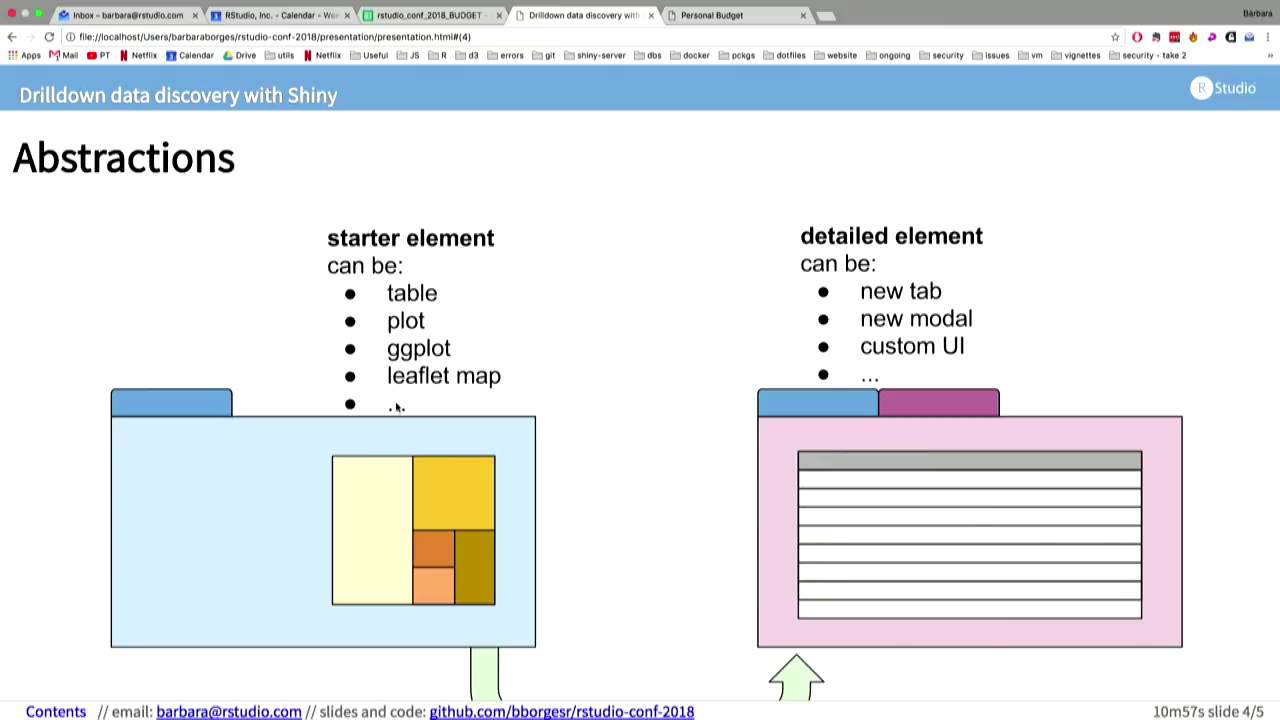
pyautogui.hotkey('ctrl', '-')
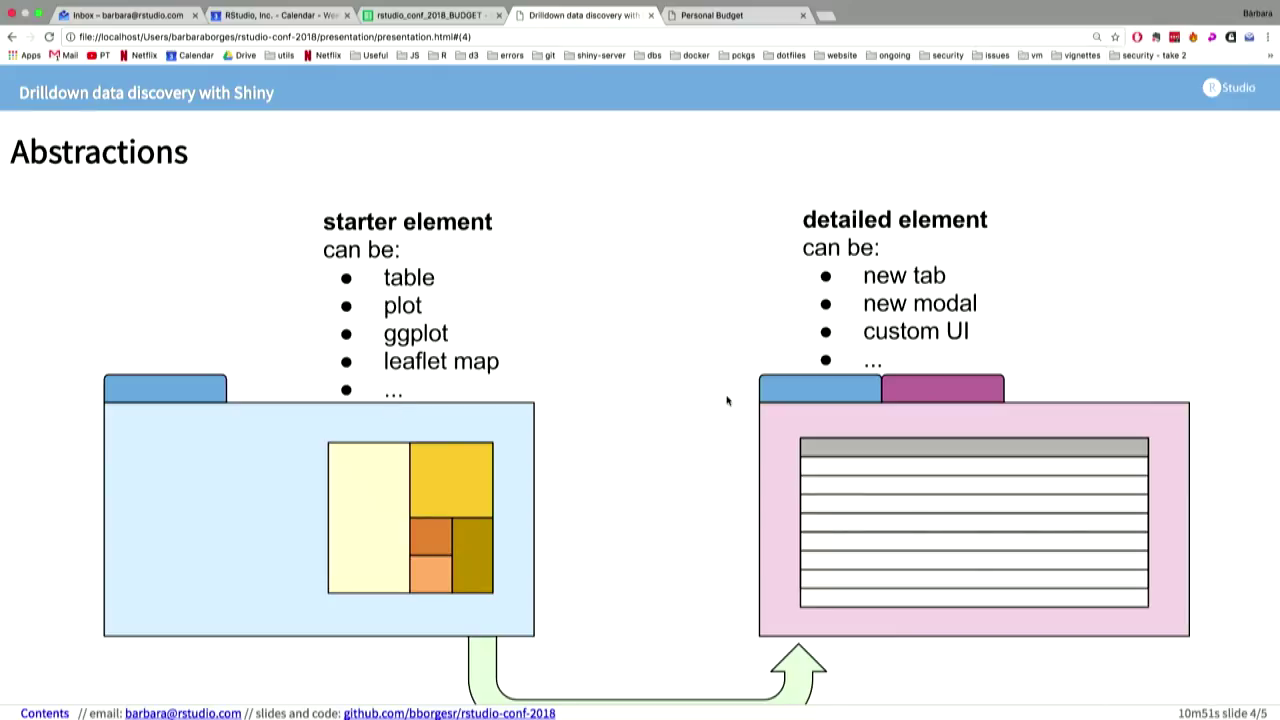
pyautogui.hotkey('ctrl', '-')
pyautogui.hotkey('ctrl', '-')
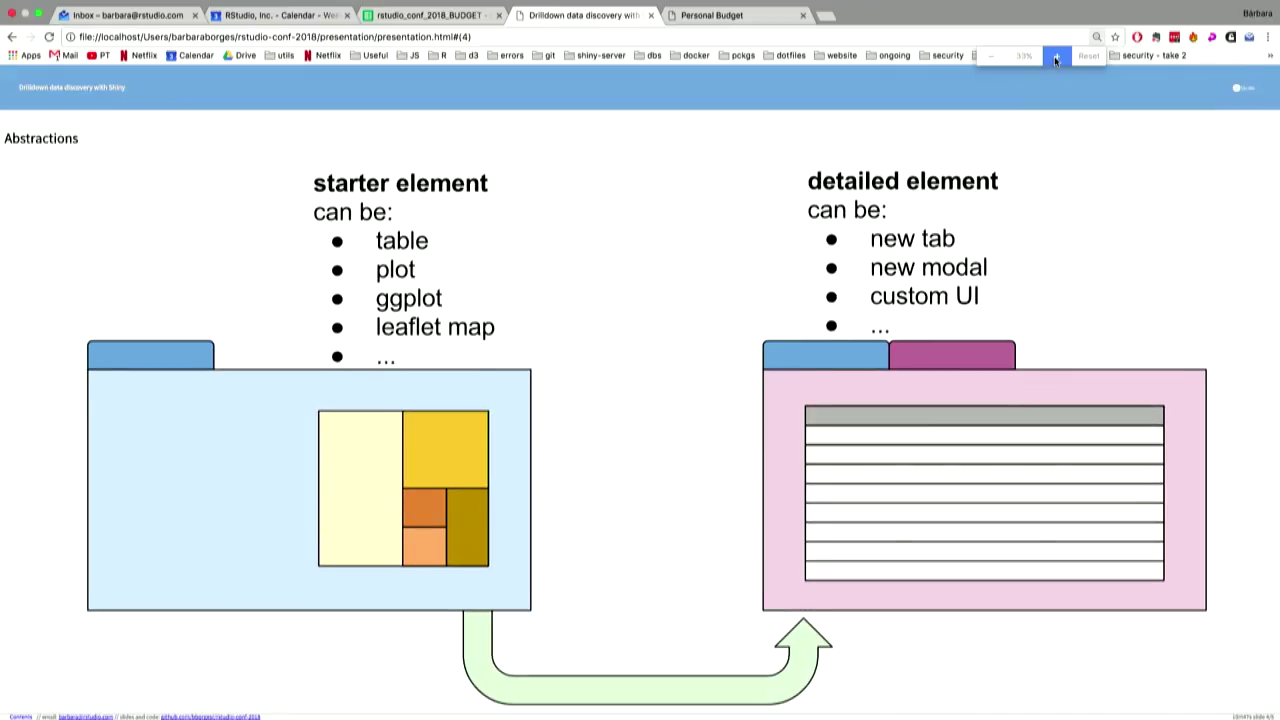
pyautogui.click(1054, 57)
pyautogui.click(1054, 56)
pyautogui.click(1054, 56)
pyautogui.click(1054, 56)
pyautogui.click(1054, 56)
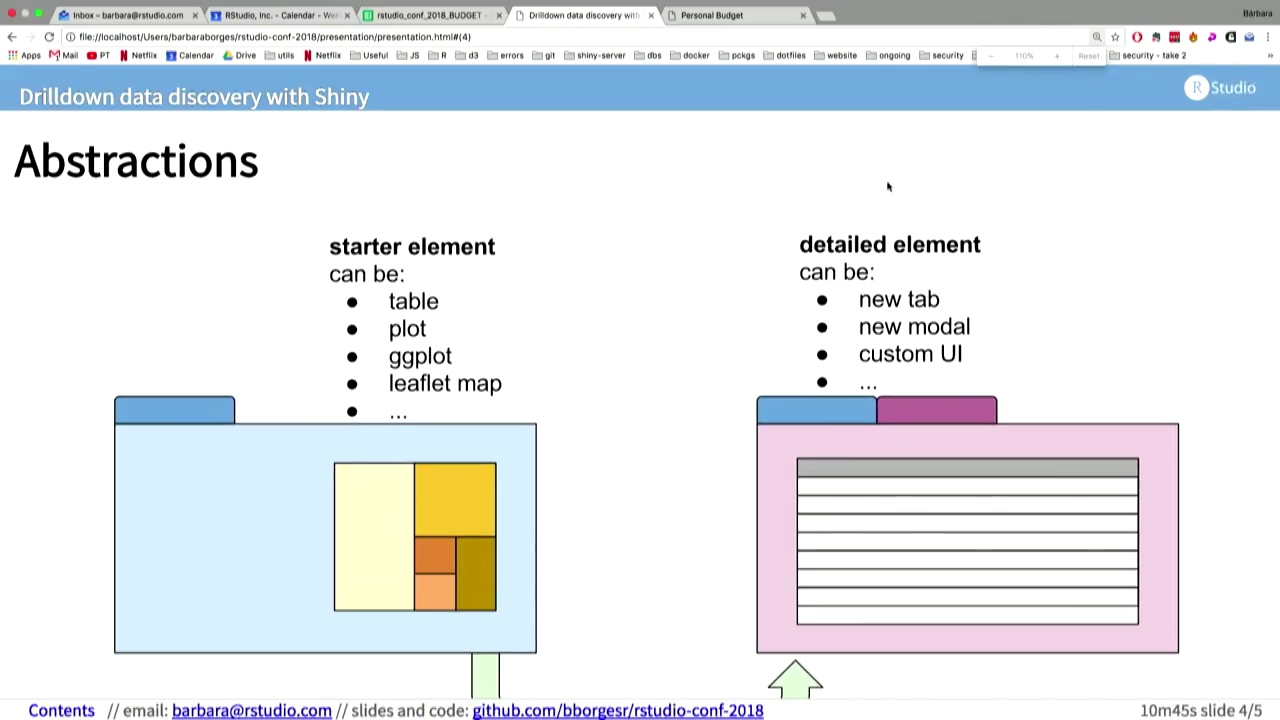
pyautogui.moveTo(1275, 15)
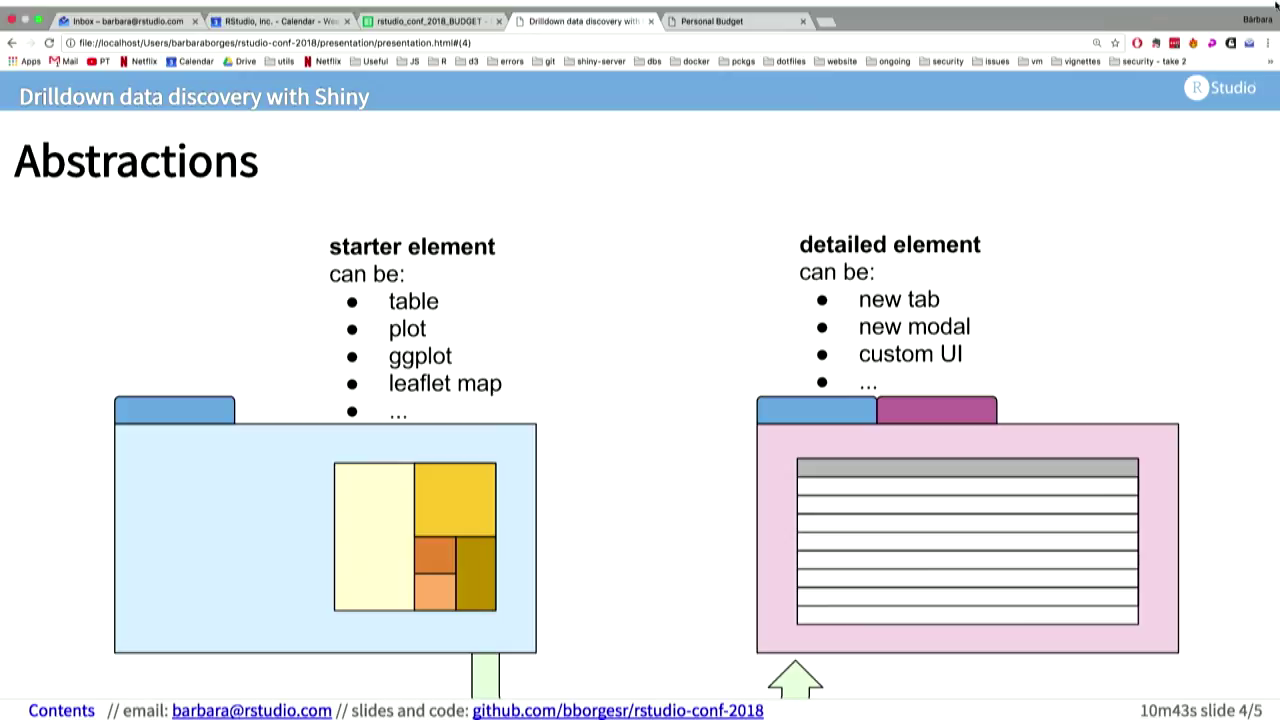
pyautogui.scroll(-5, 884, 417)
pyautogui.scroll(5, 884, 417)
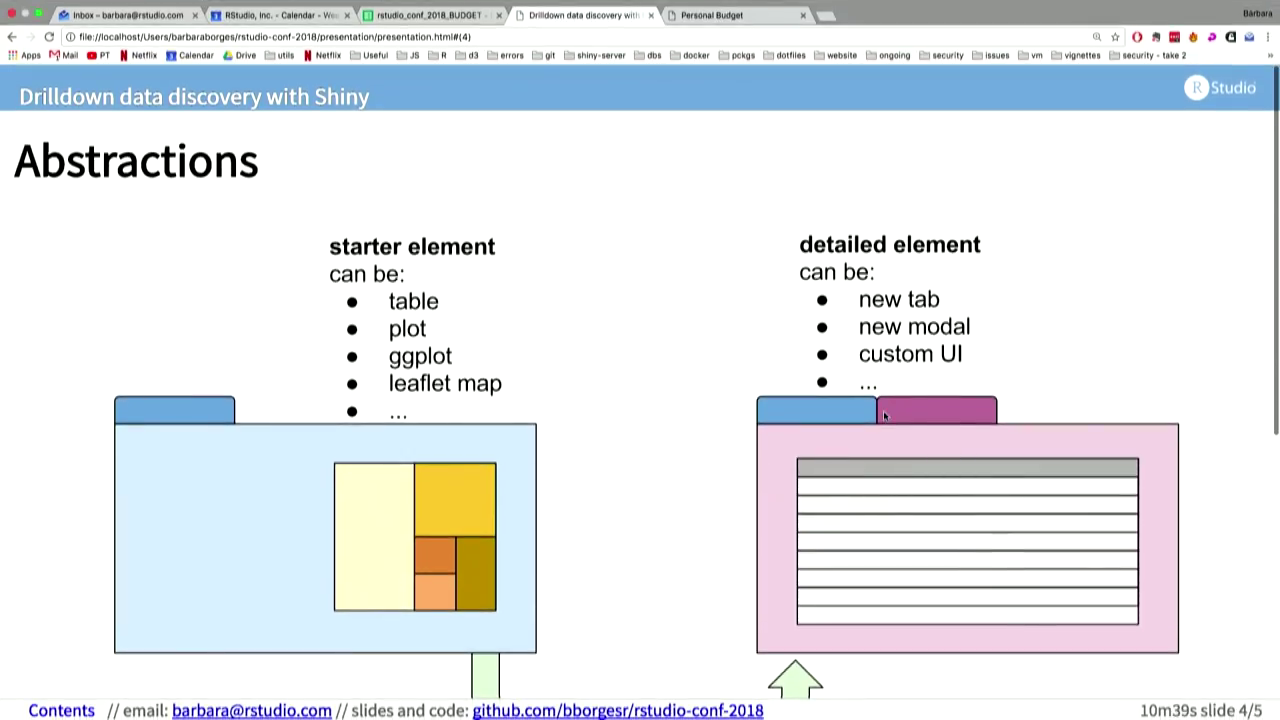